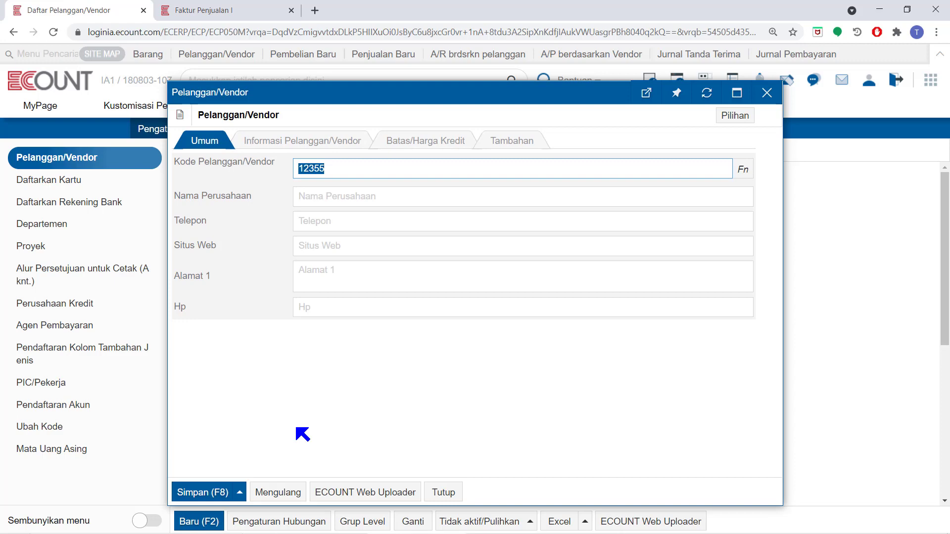
Step: Open the customer/vendor form's input screen settings (Pengaturan Layar Masukan) and show the Tambahan section's fields
left_click(510, 147)
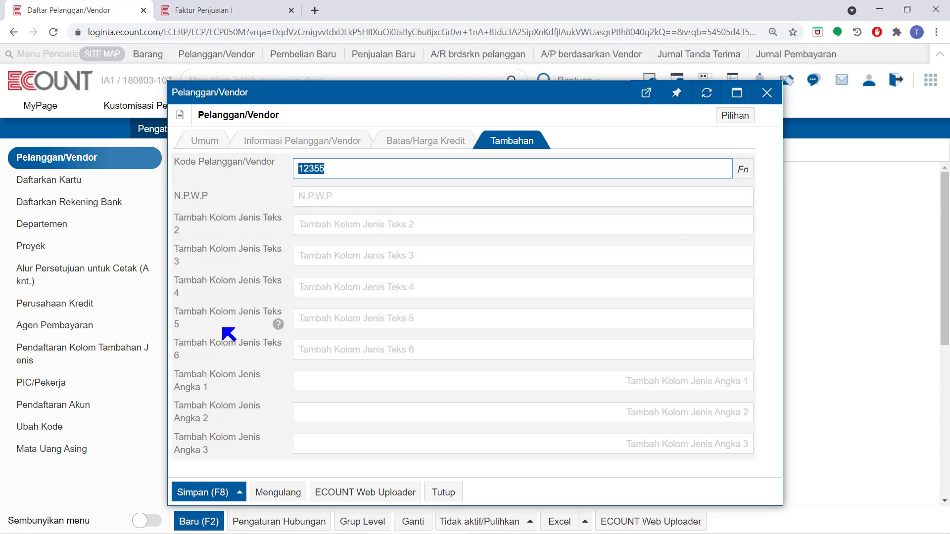
mouse_move(280, 199)
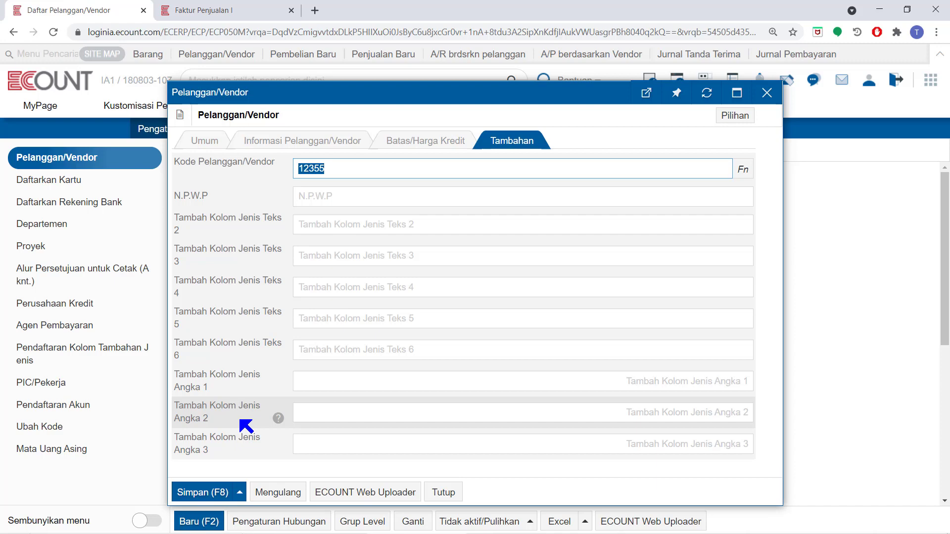
left_click(747, 117)
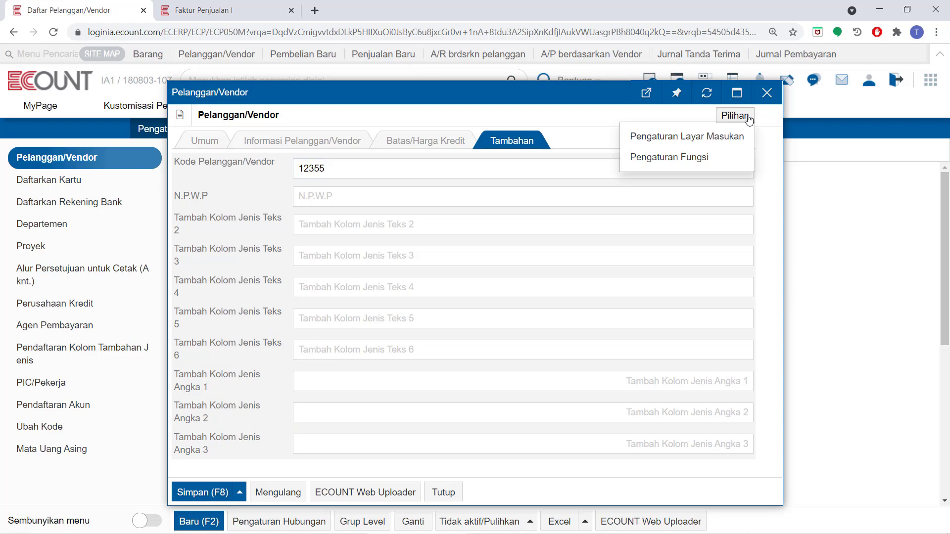
left_click(739, 140)
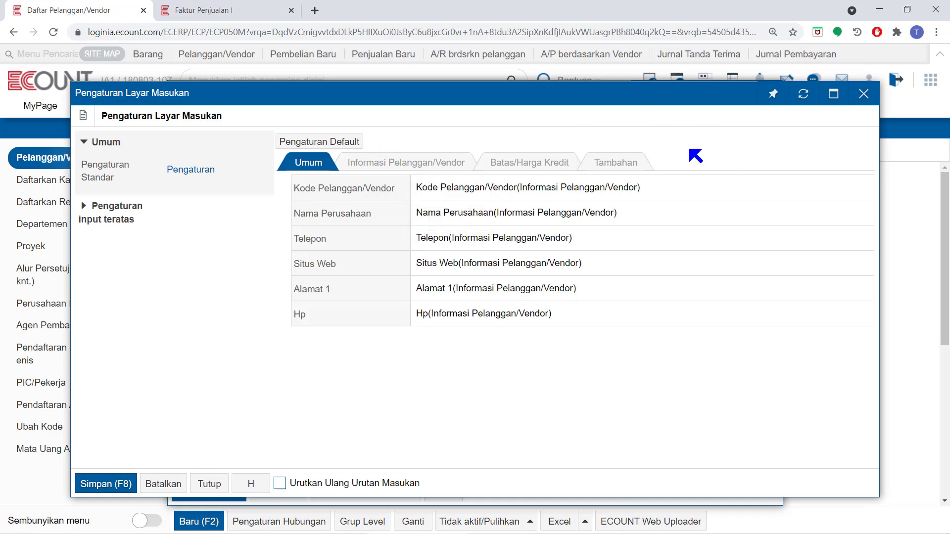
left_click(632, 161)
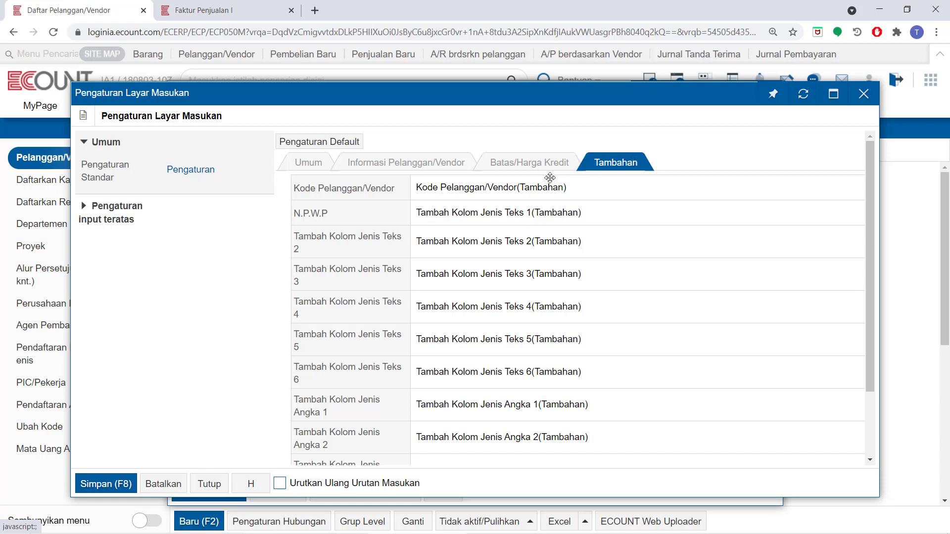
Step: Set the display name of the additional field Tambah Kolom Jenis Teks 2 to "Nara Hubung" and apply it
left_click(431, 270)
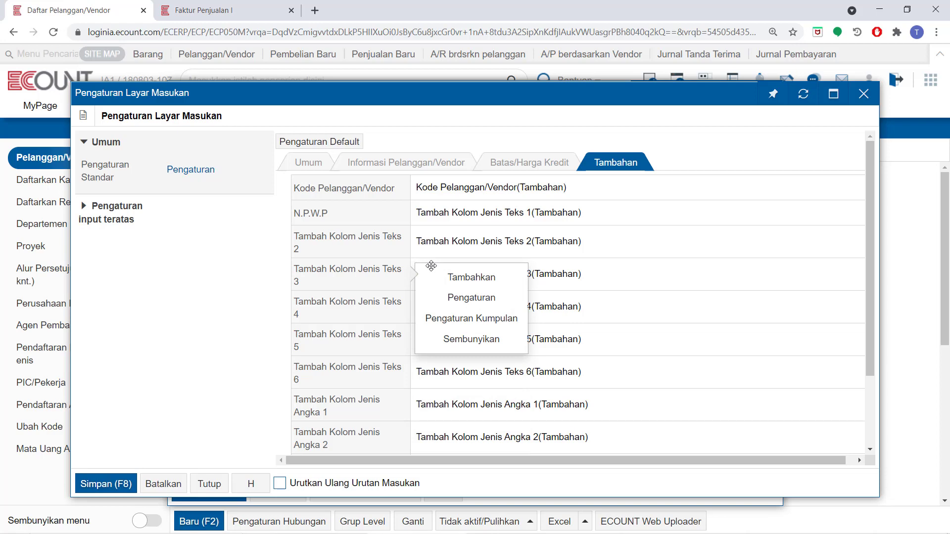
mouse_move(402, 241)
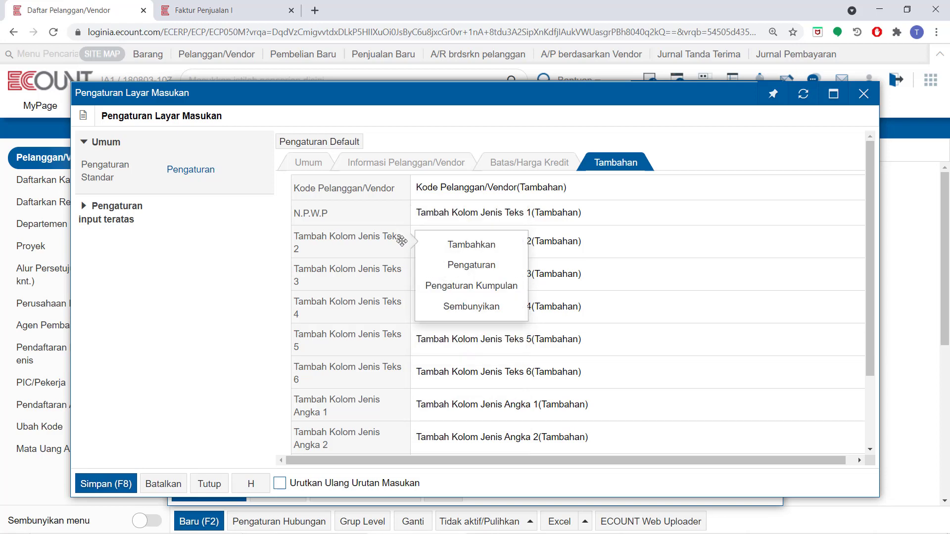
left_click(452, 264)
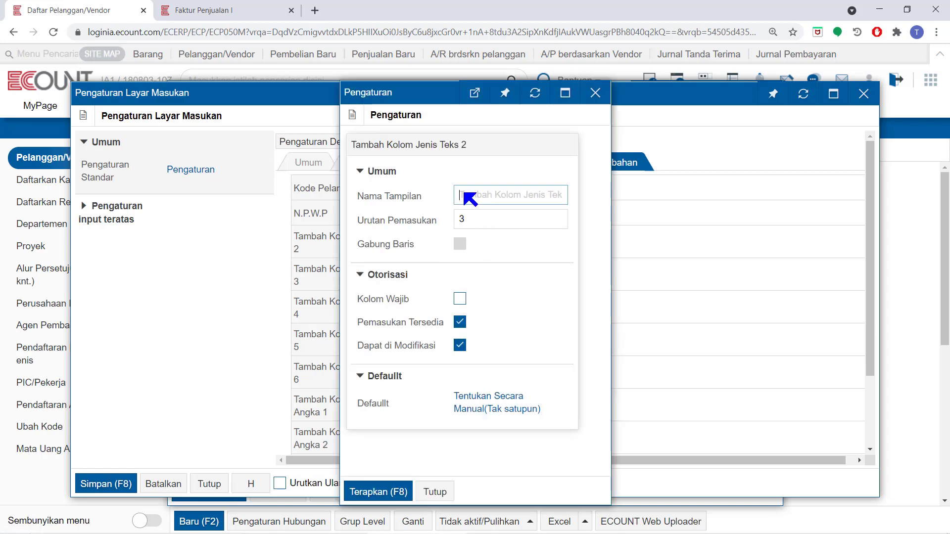
type("N")
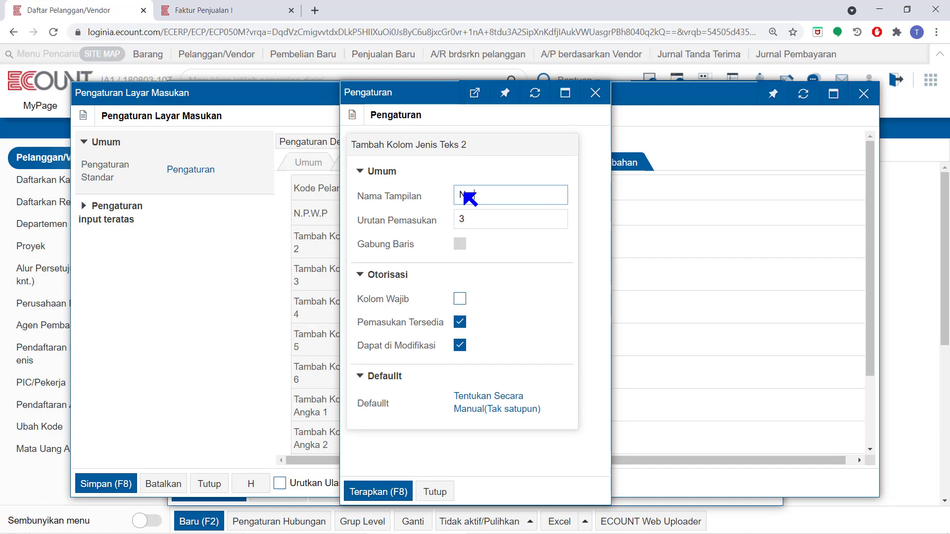
type("ama Hubung")
left_click(378, 491)
Step: Set the display name of the additional field Tambah Kolom Jenis Angka 1 to "Kode Pos" and apply it
left_click(421, 347)
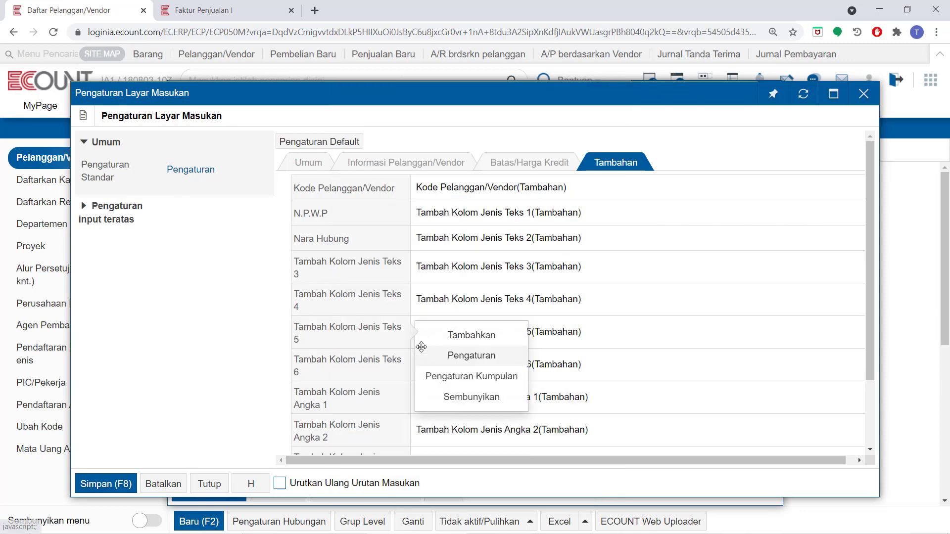
left_click(346, 249)
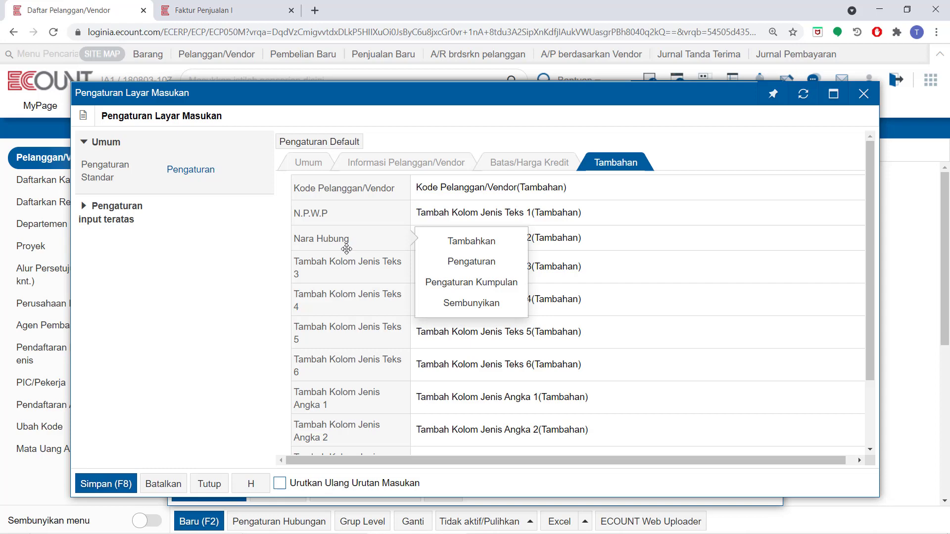
scroll(346, 249, "down", 1)
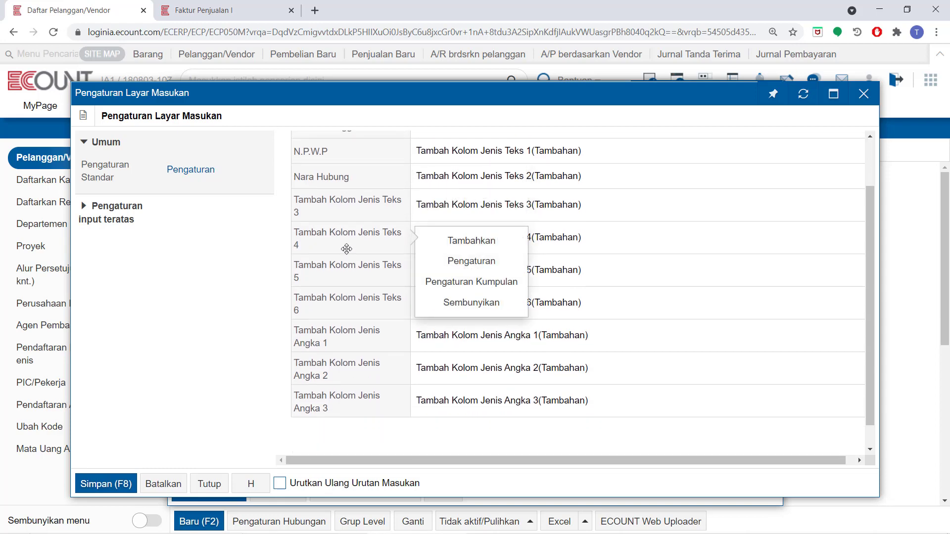
left_click(393, 346)
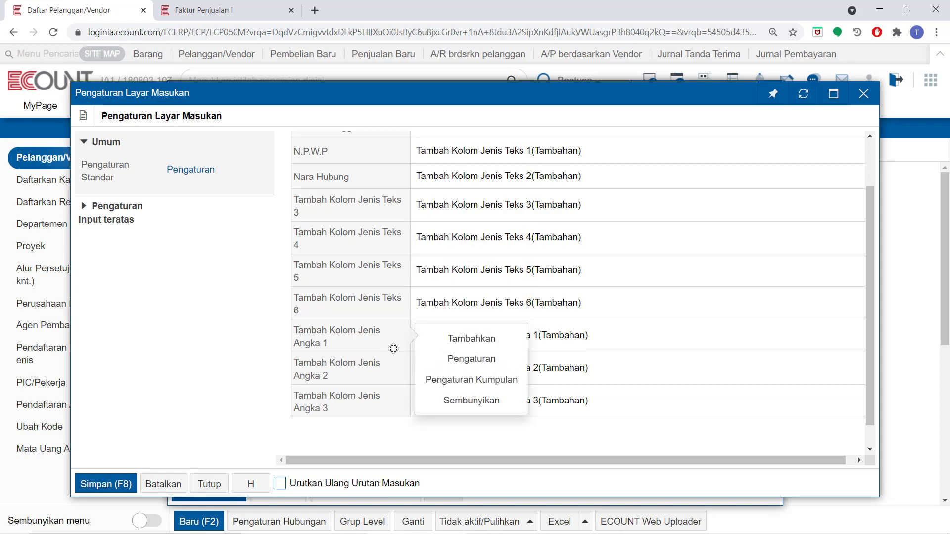
left_click(478, 365)
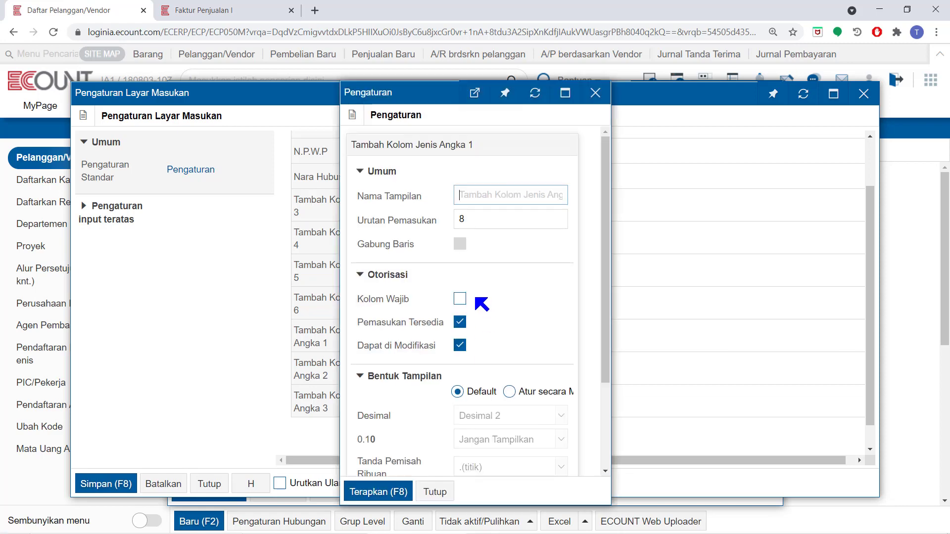
type("K")
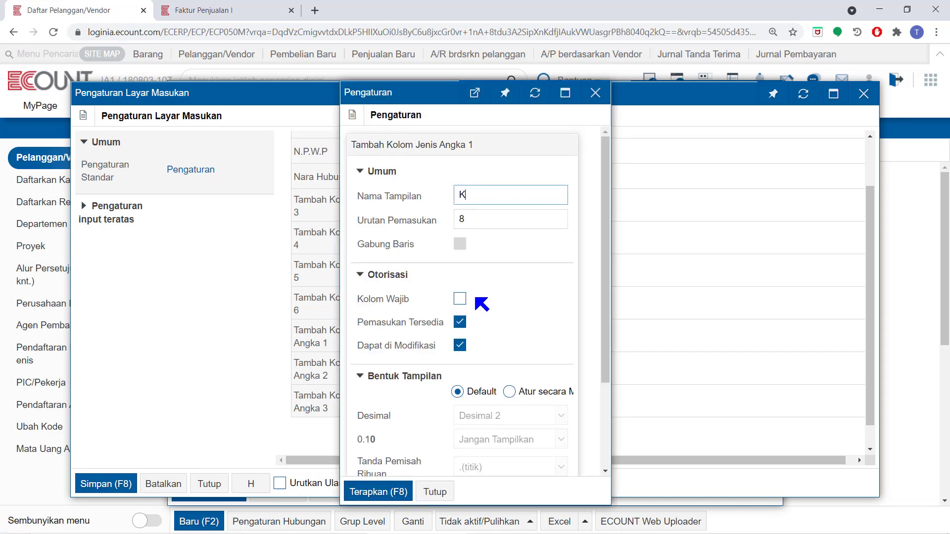
type("ode Pos")
left_click(361, 490)
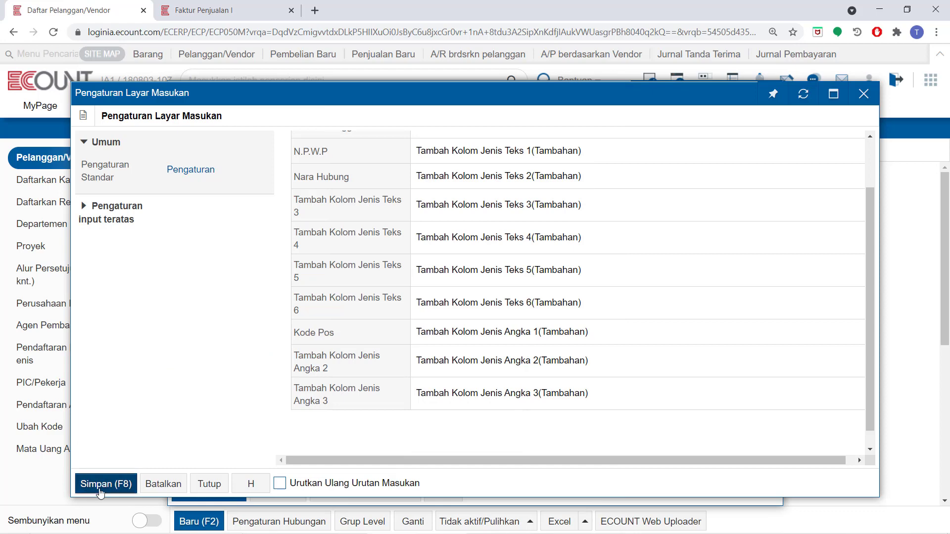
Step: Save and confirm the input screen settings, and check the Tambahan fields of the customer/vendor form before closing it
left_click(477, 398)
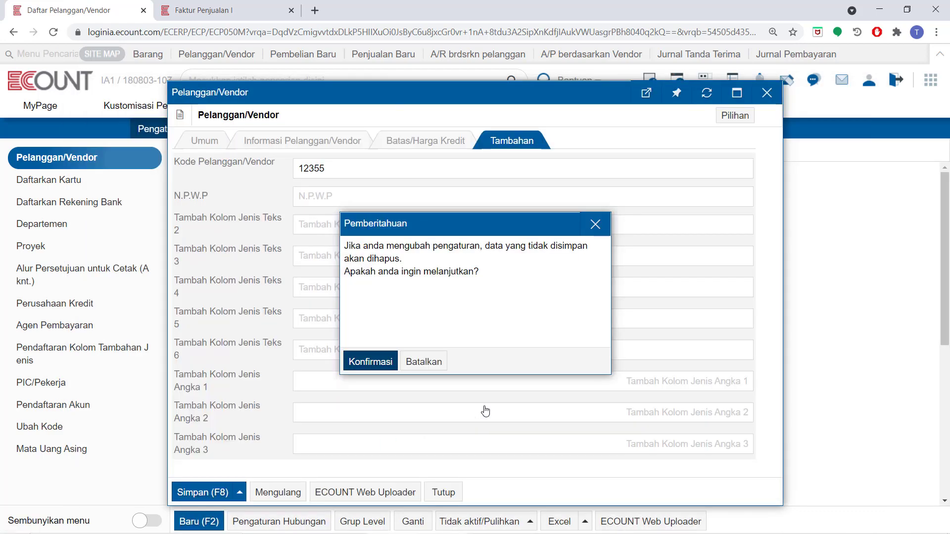
left_click(371, 361)
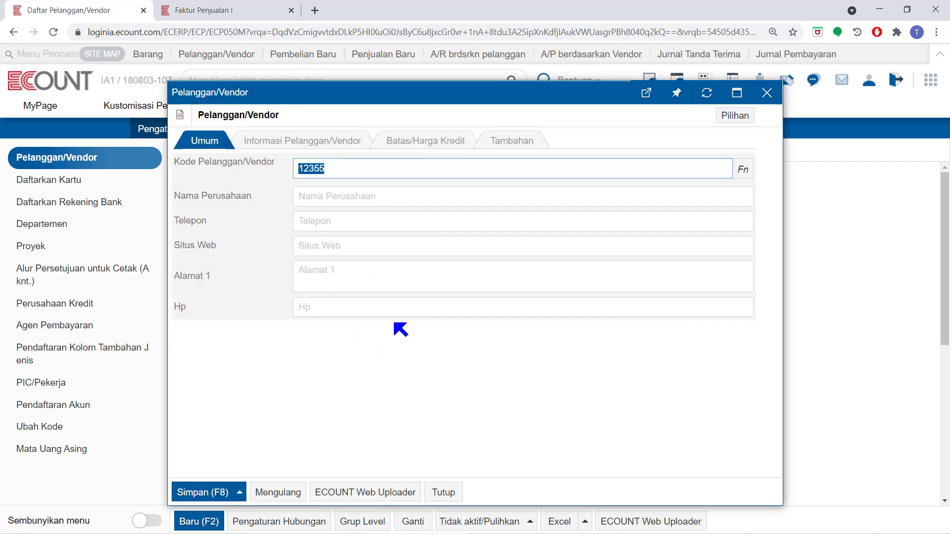
left_click(532, 140)
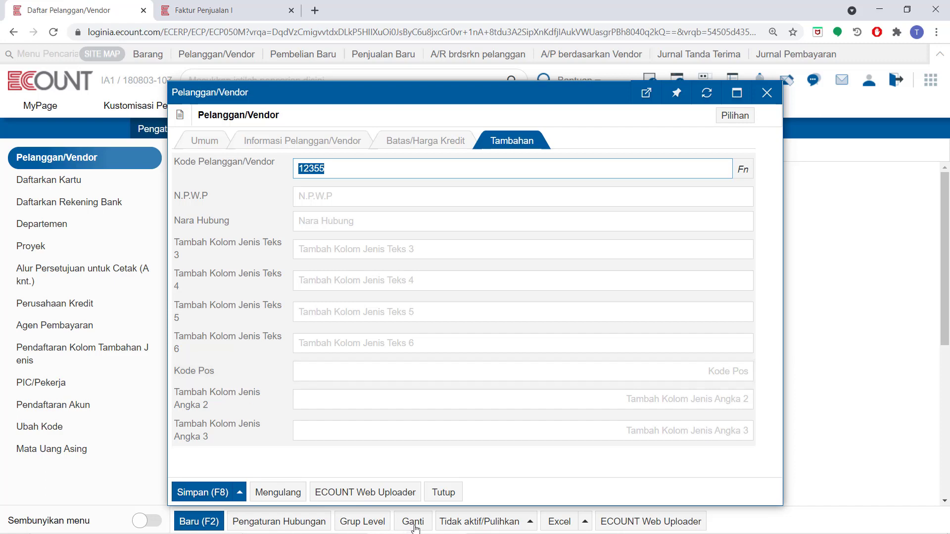
left_click(443, 493)
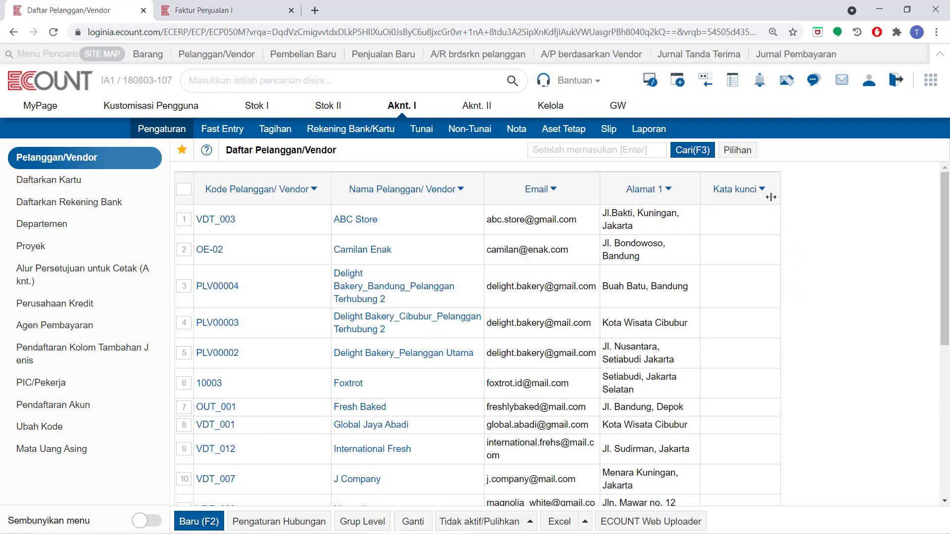
Step: Open the customer/vendor list's search template (Cari Contoh Laporan) and hide its Kata Kunci field
left_click(738, 150)
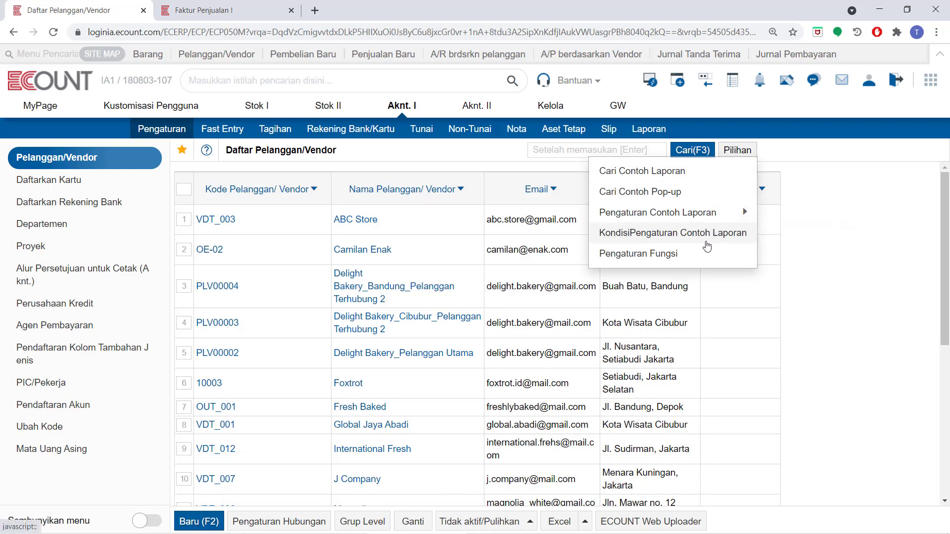
mouse_move(699, 203)
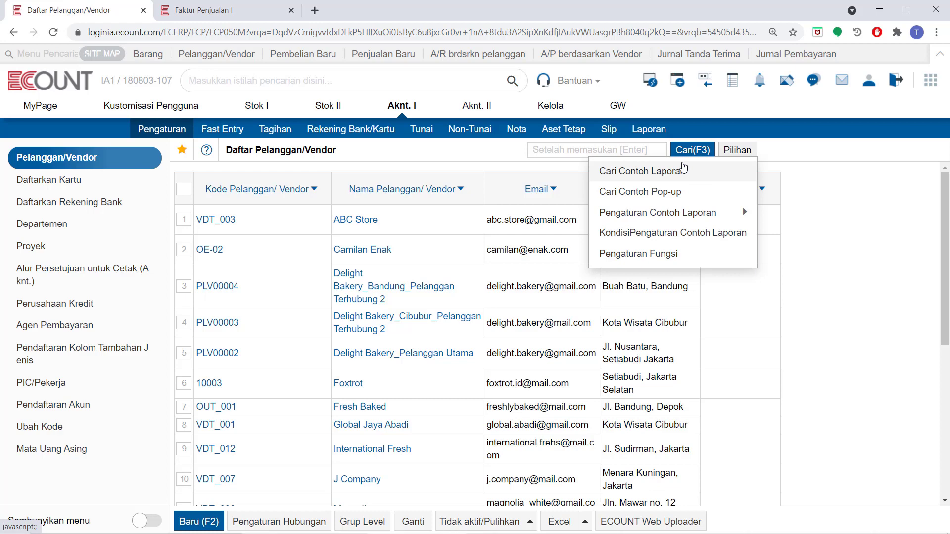
left_click(685, 154)
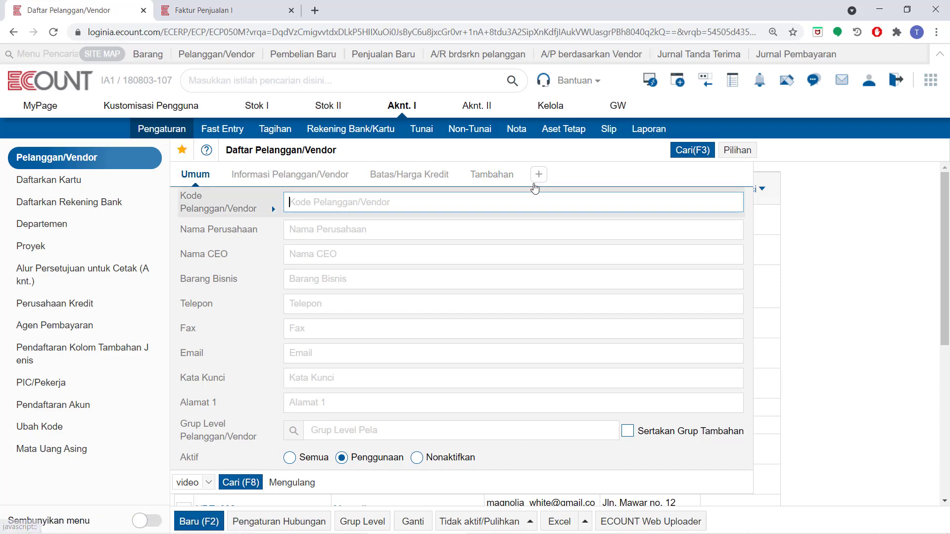
left_click(736, 151)
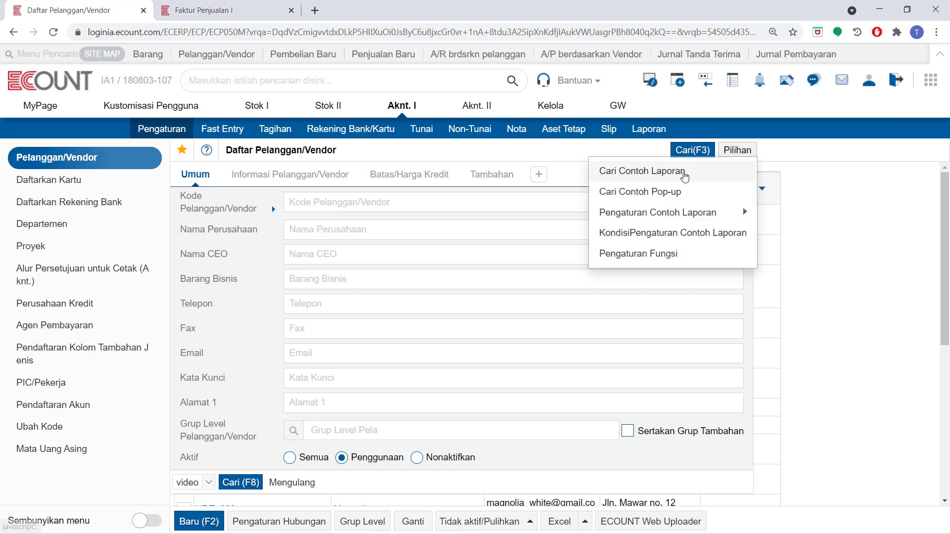
left_click(685, 173)
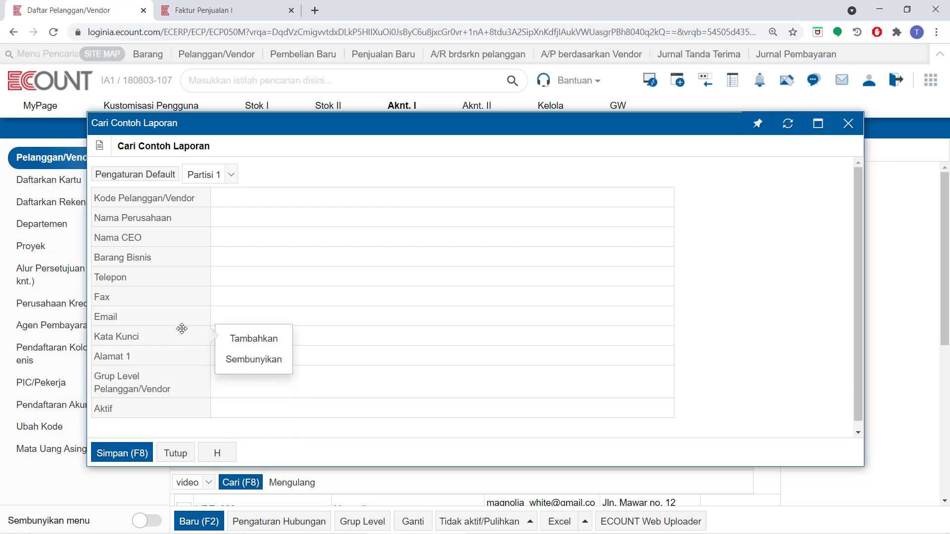
left_click(239, 360)
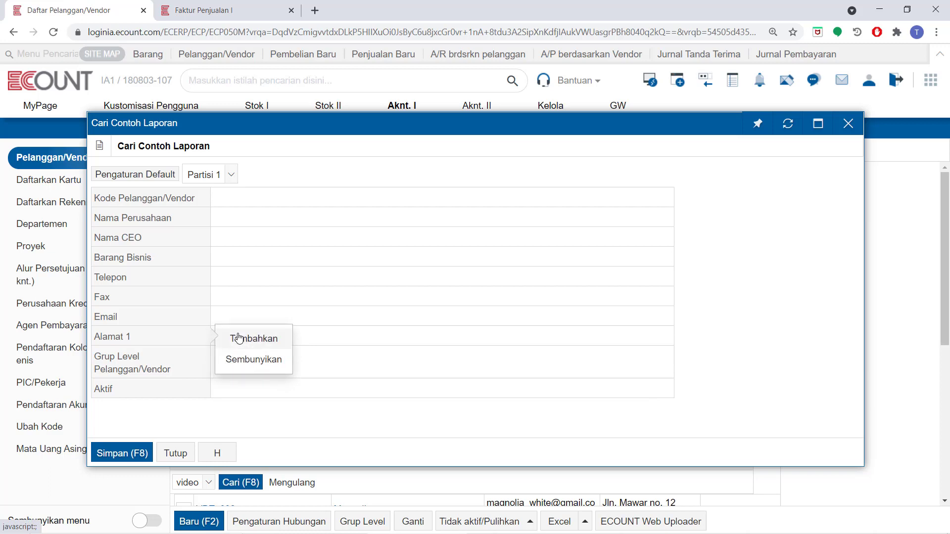
Step: Add the N.P.W.P field below Alamat 1 in the search template and save the template
left_click(237, 338)
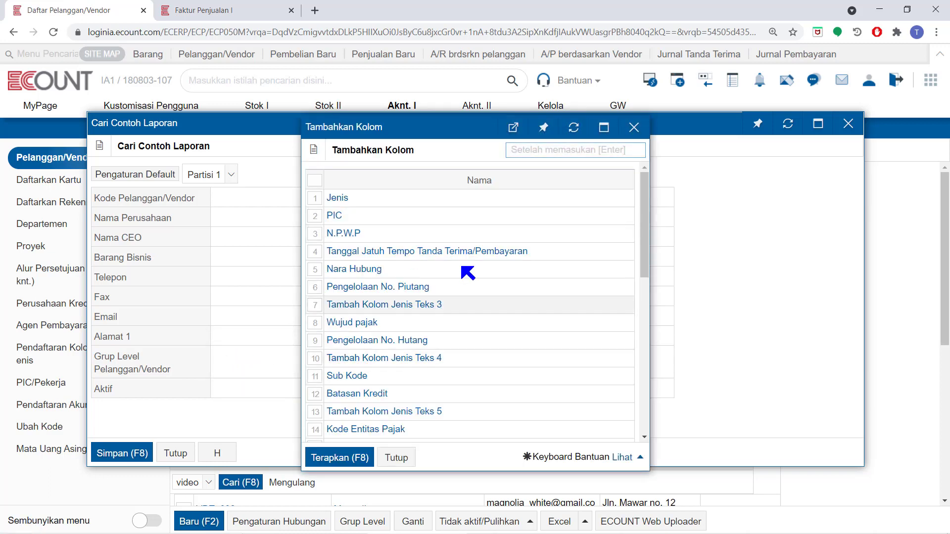
left_click(312, 240)
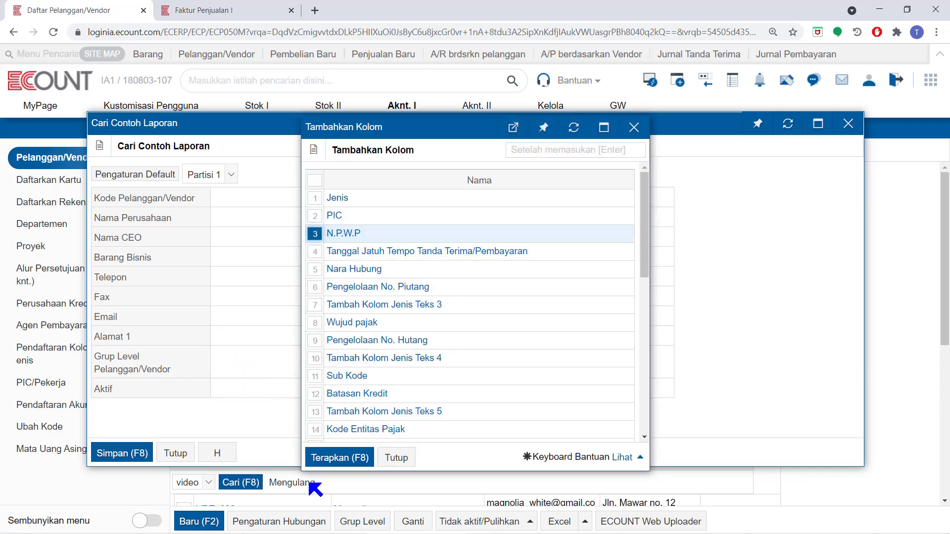
left_click(363, 460)
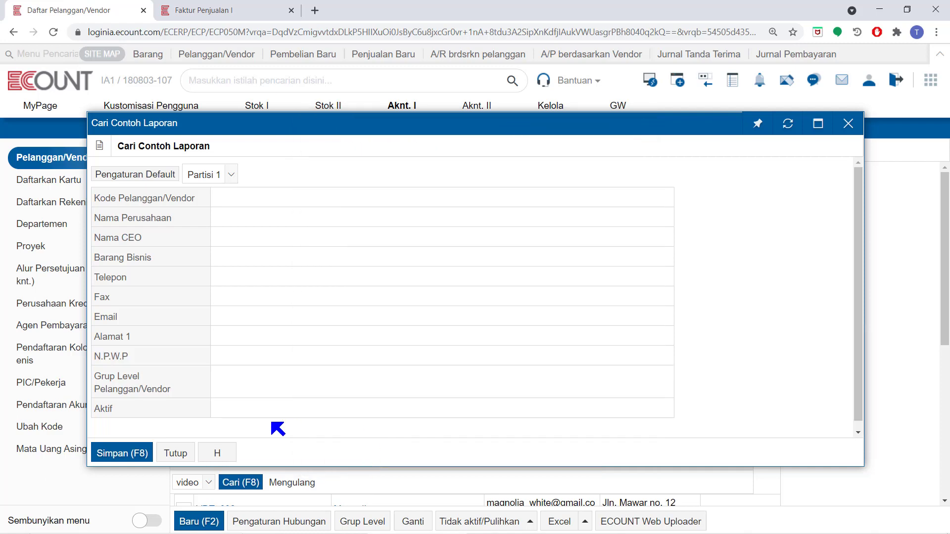
left_click(121, 453)
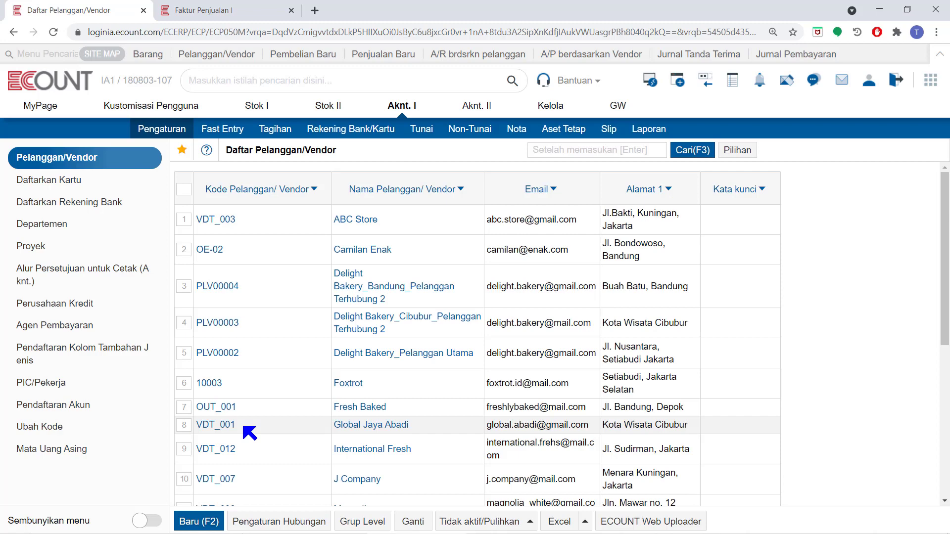
Step: In the Faktur Penjualan I form, open the Pelanggan/Vendor lookup and run an unfiltered search to view its columns
left_click(731, 154)
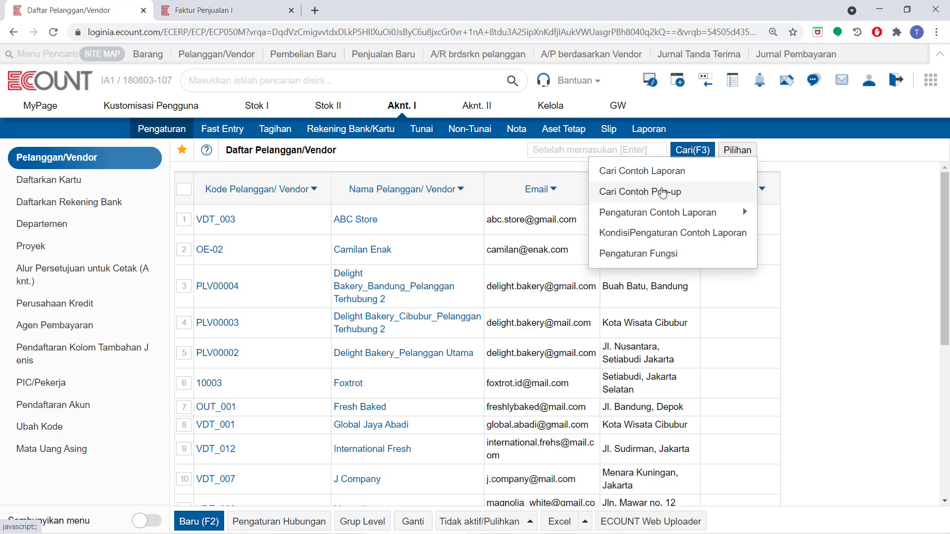
left_click(273, 9)
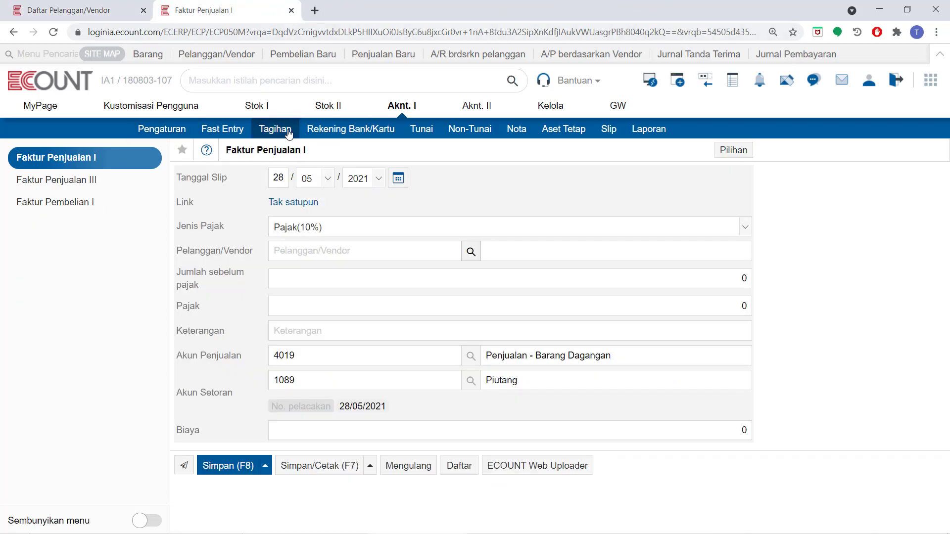
mouse_move(128, 169)
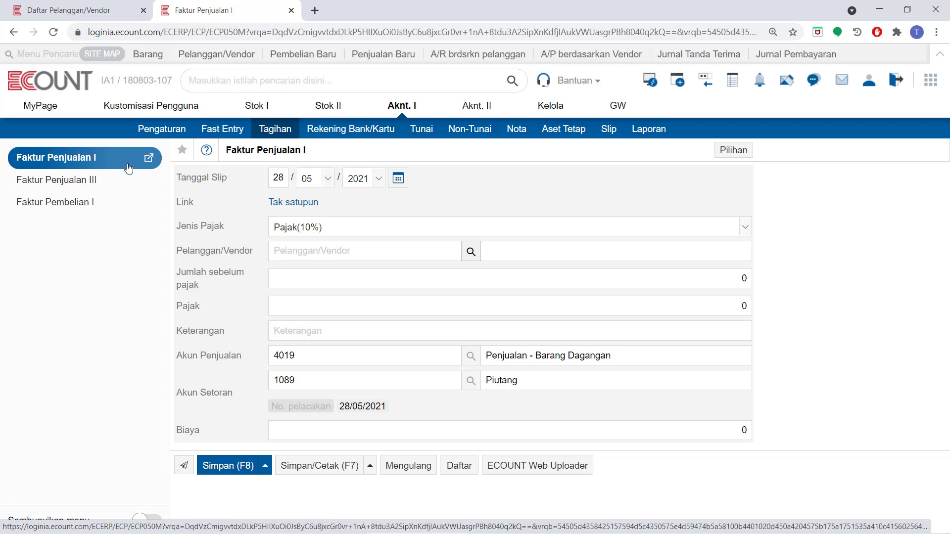
left_click(473, 254)
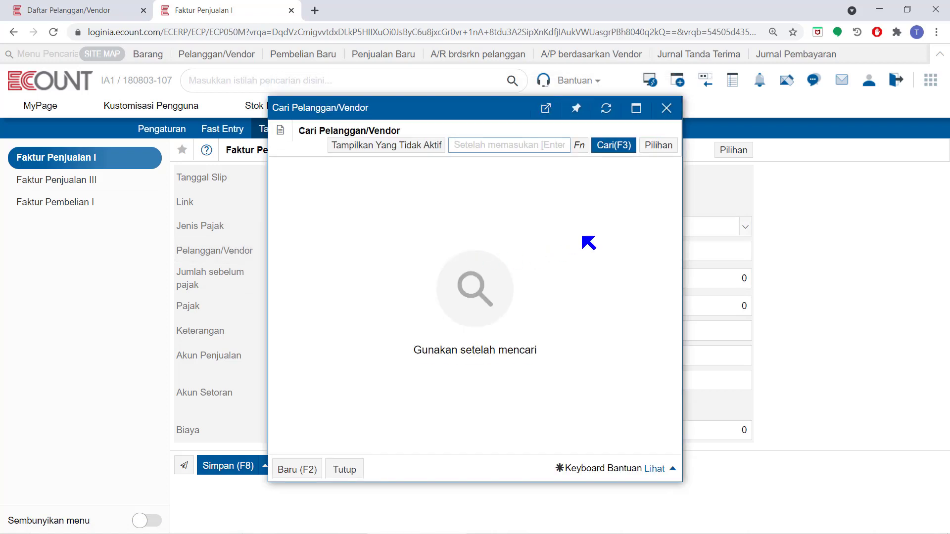
left_click(614, 145)
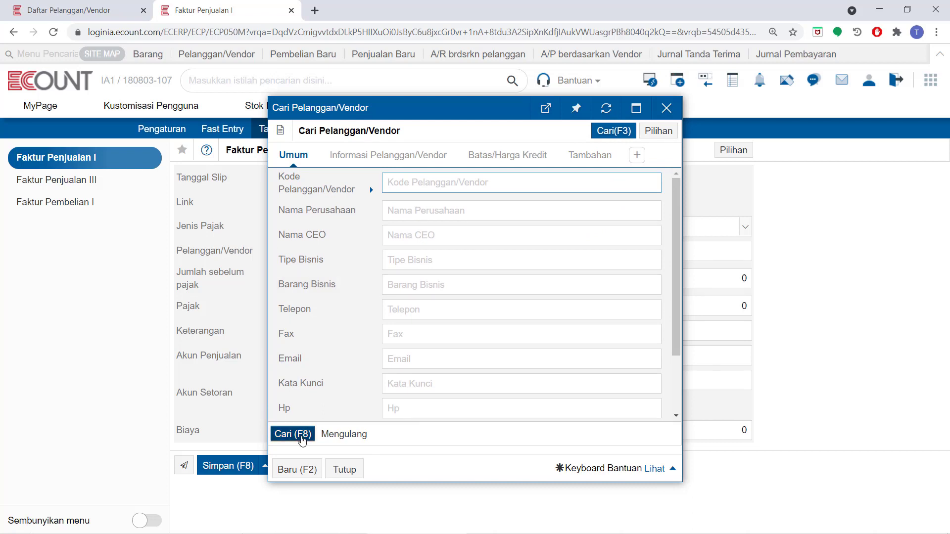
left_click(278, 434)
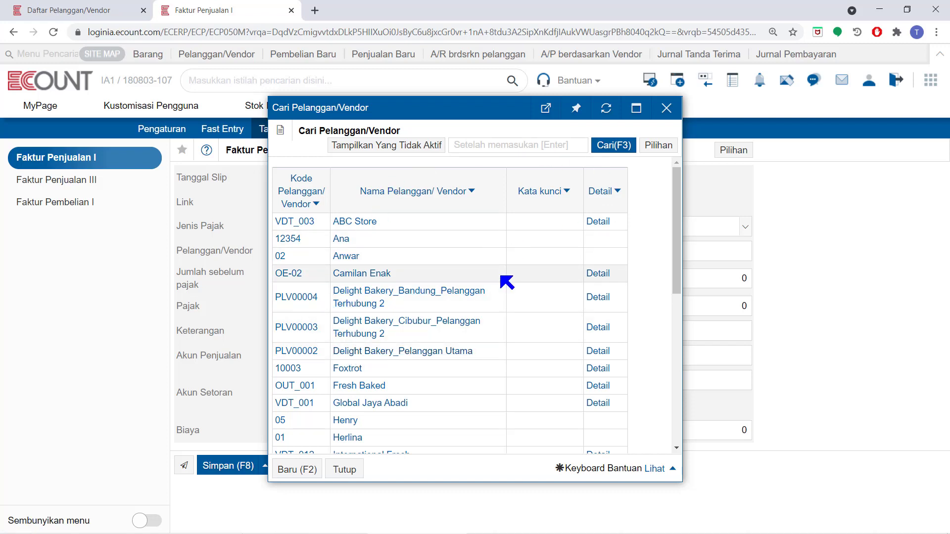
Step: Open the customer/vendor list's Cari Contoh Pop-up template and delete its Kata kunci column
left_click(107, 15)
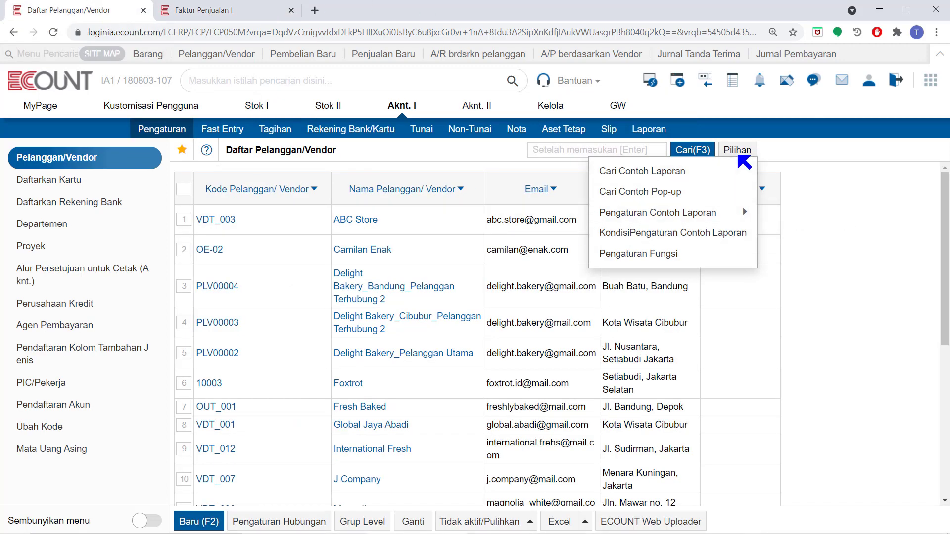
left_click(705, 192)
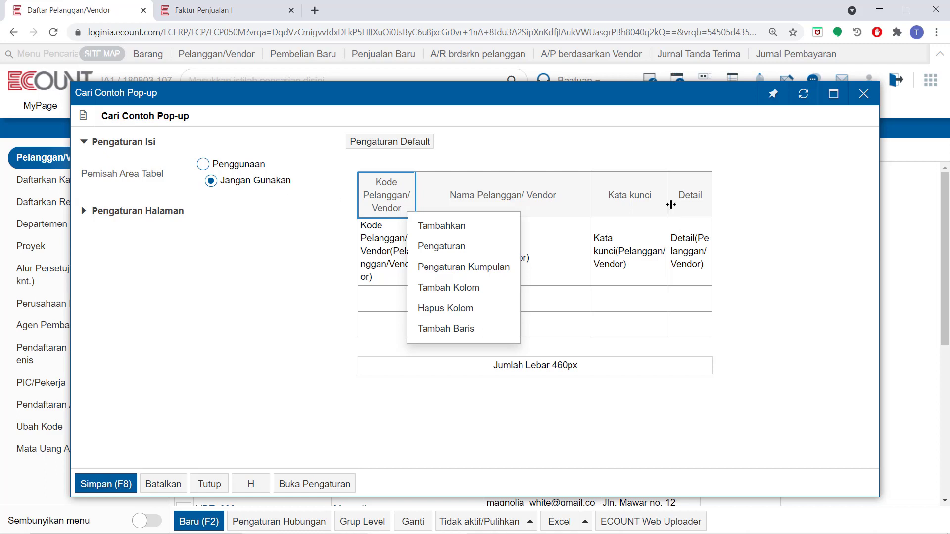
left_click(645, 210)
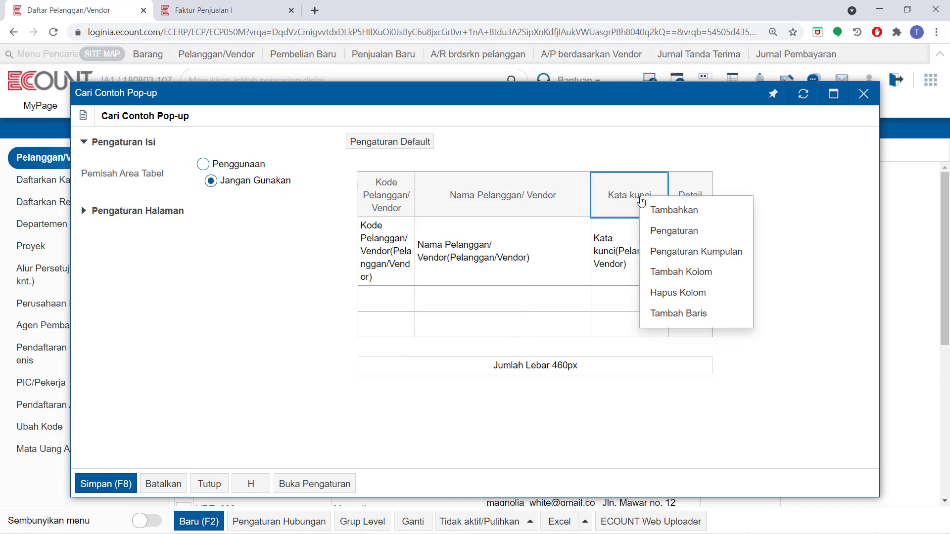
left_click(683, 302)
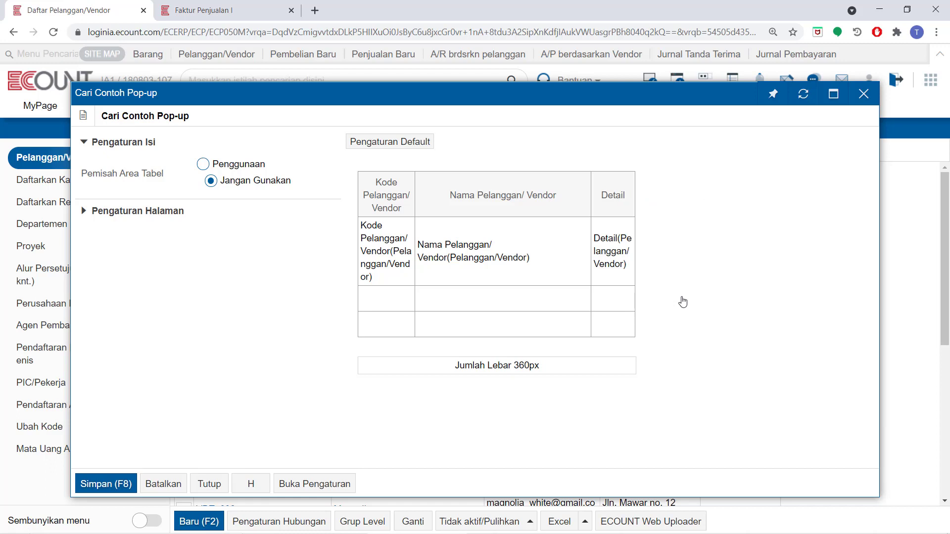
Step: Add the Email and Alamat 1 columns after Nama Pelanggan/Vendor in the pop-up template and save it
left_click(570, 199)
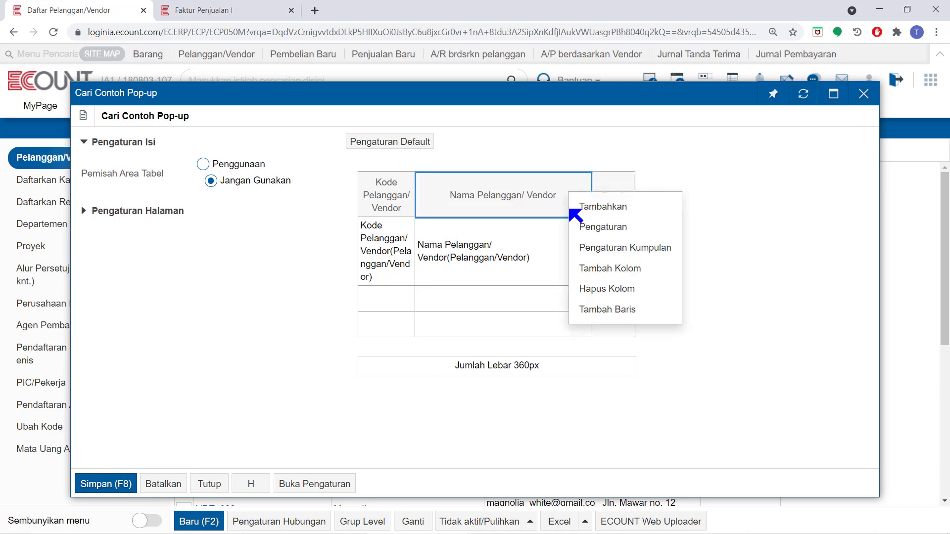
left_click(633, 214)
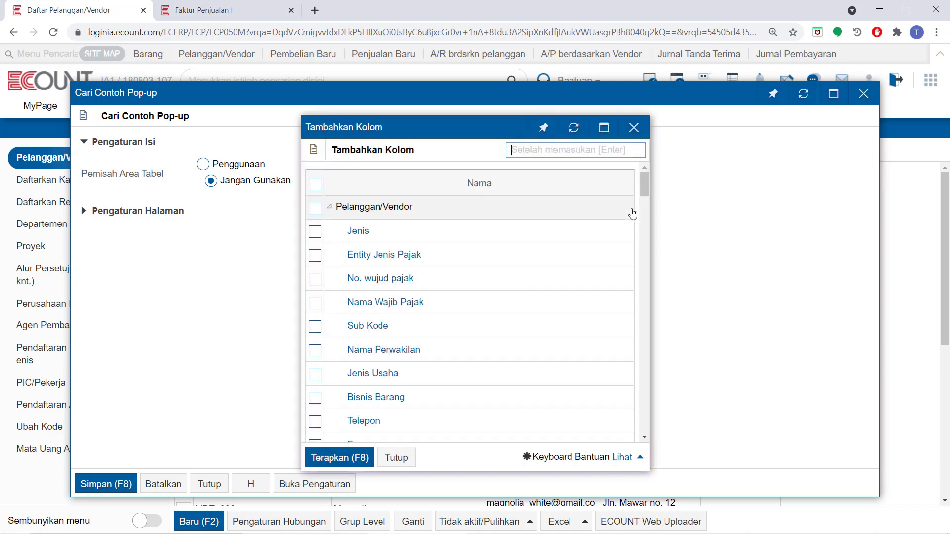
scroll(515, 292, "down", 4)
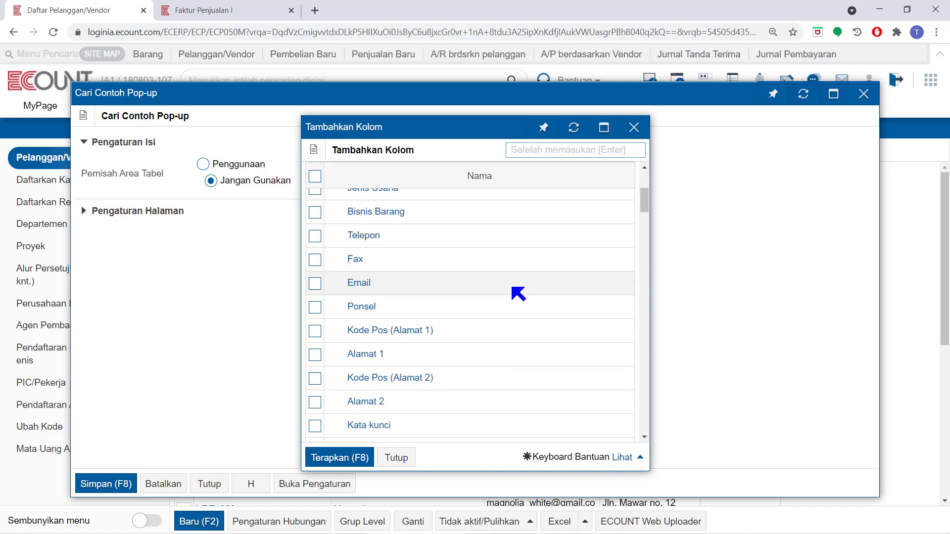
left_click(314, 284)
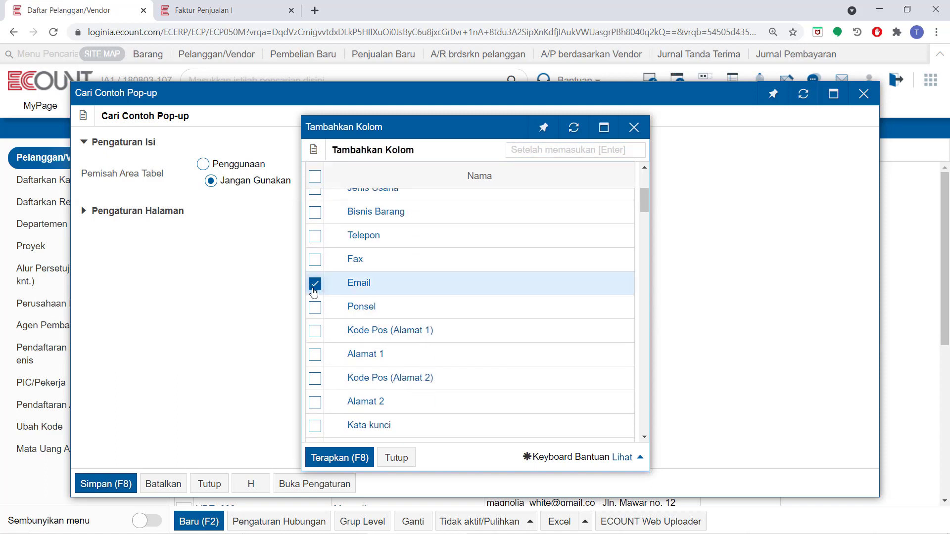
left_click(318, 356)
left_click(368, 459)
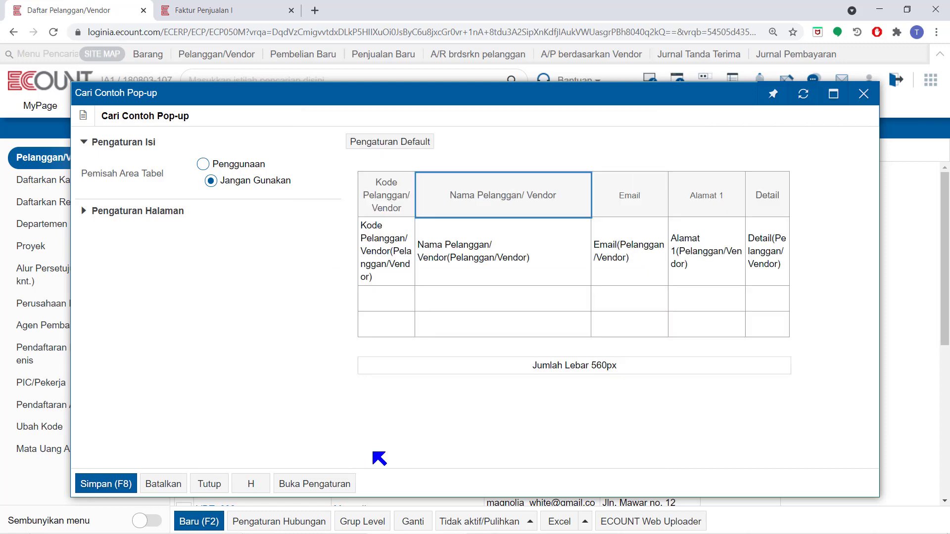
left_click(111, 484)
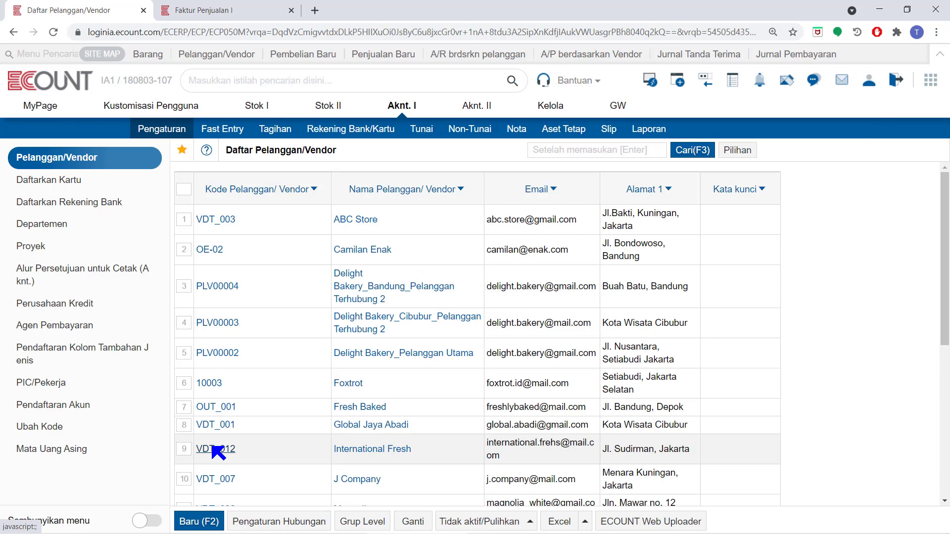
Step: Reopen the Pelanggan/Vendor lookup in Faktur Penjualan I and run an unfiltered search to check its updated columns
left_click(271, 17)
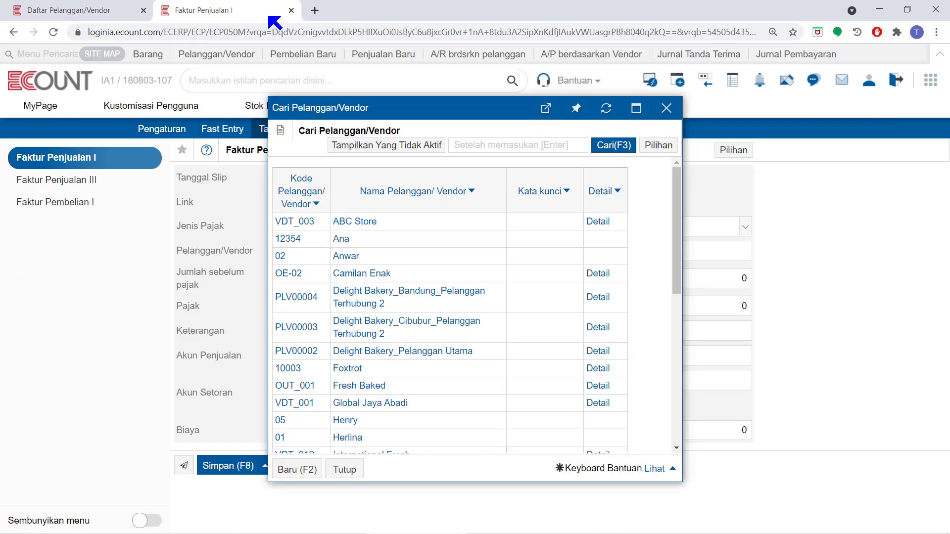
left_click(666, 108)
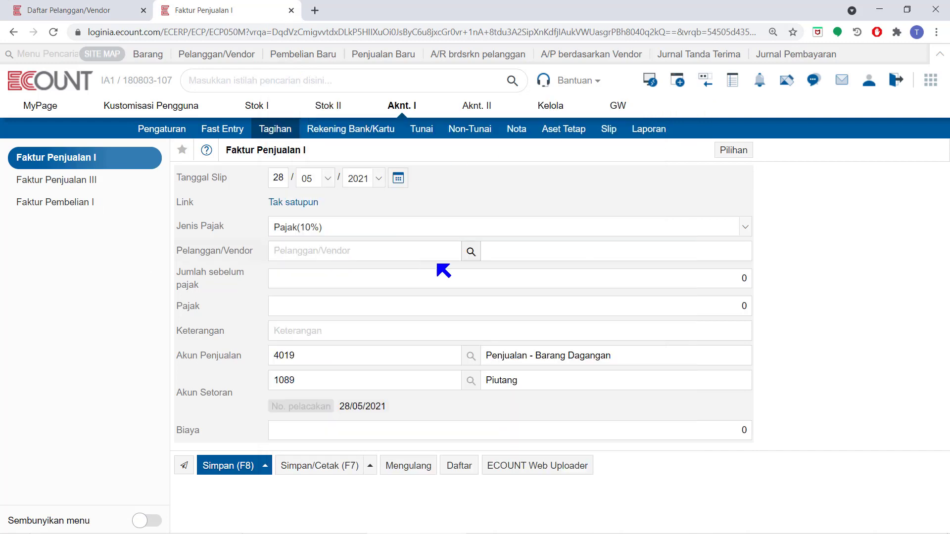
left_click(470, 252)
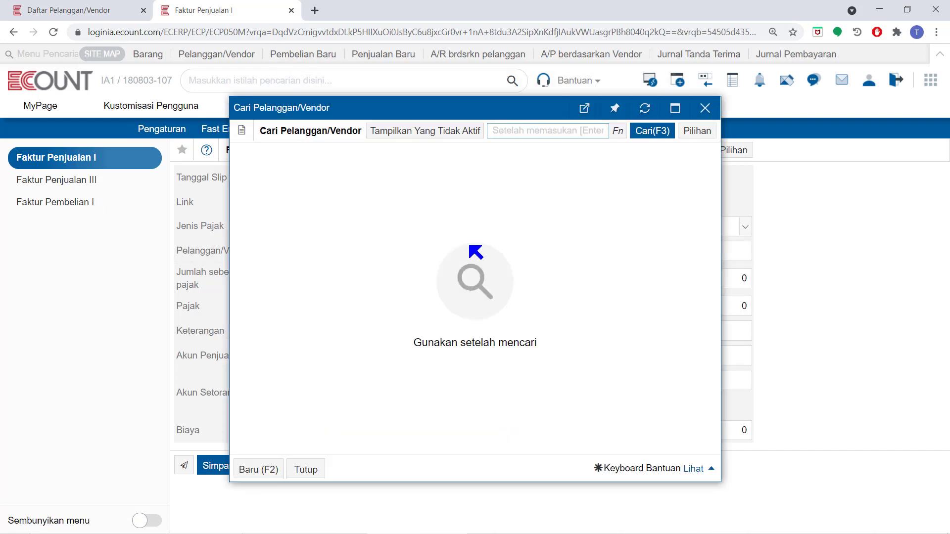
left_click(669, 129)
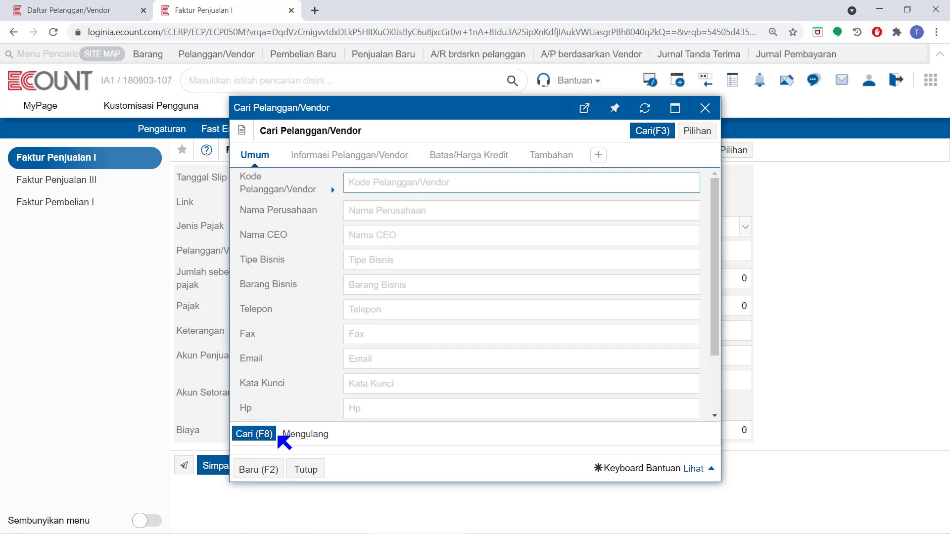
left_click(264, 435)
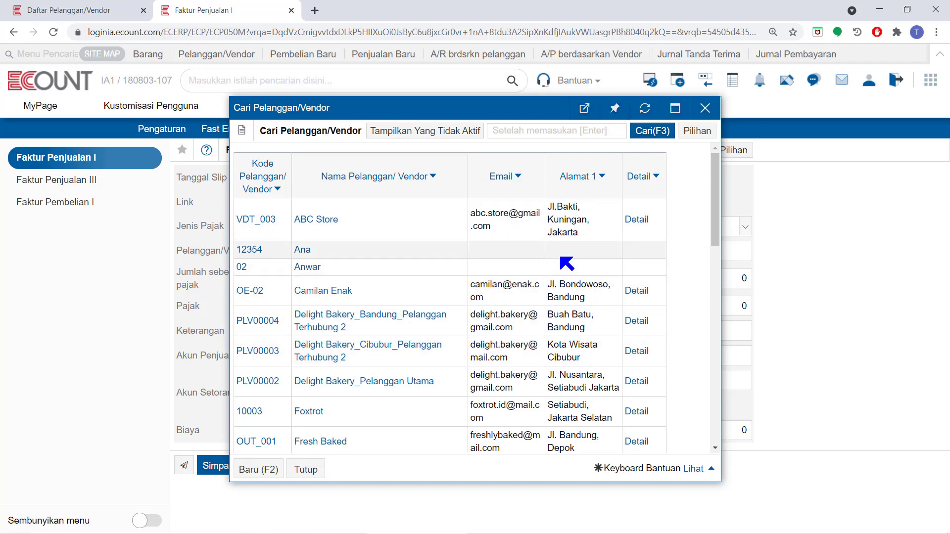
Step: Create a new report template for the customer/vendor list named "template", copied from the "video" template
left_click(70, 8)
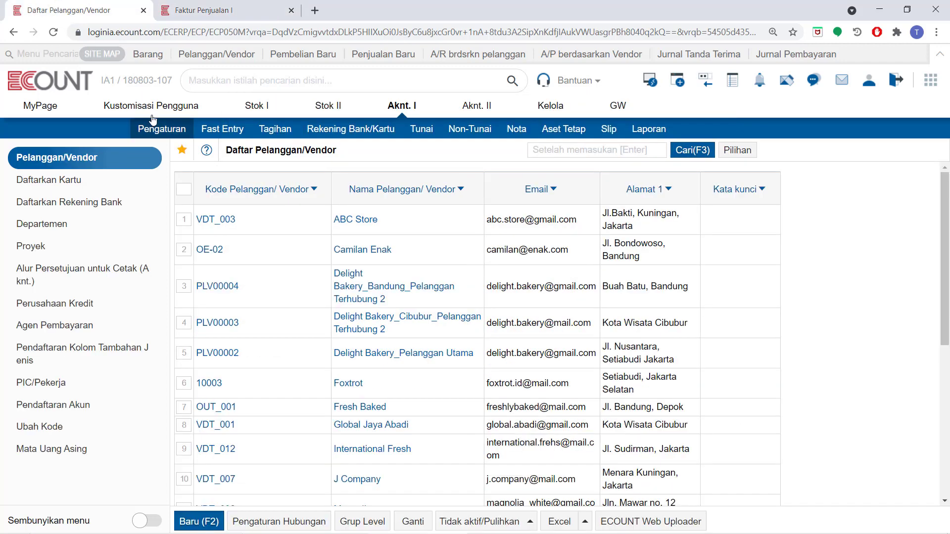
left_click(737, 151)
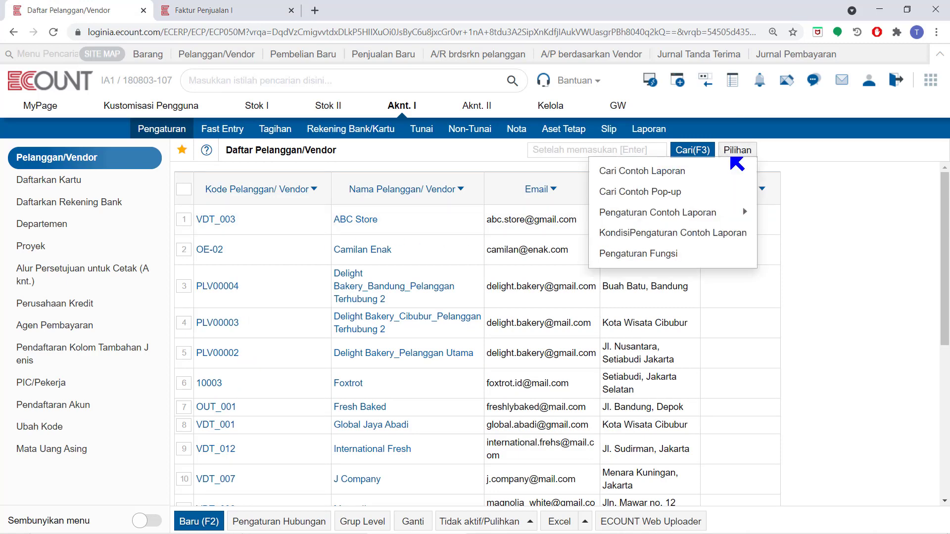
mouse_move(685, 213)
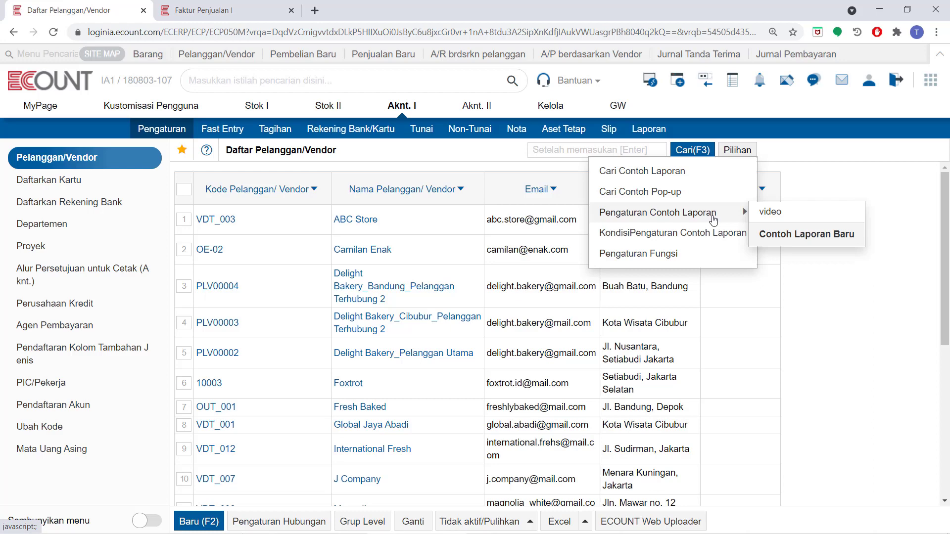
left_click(774, 235)
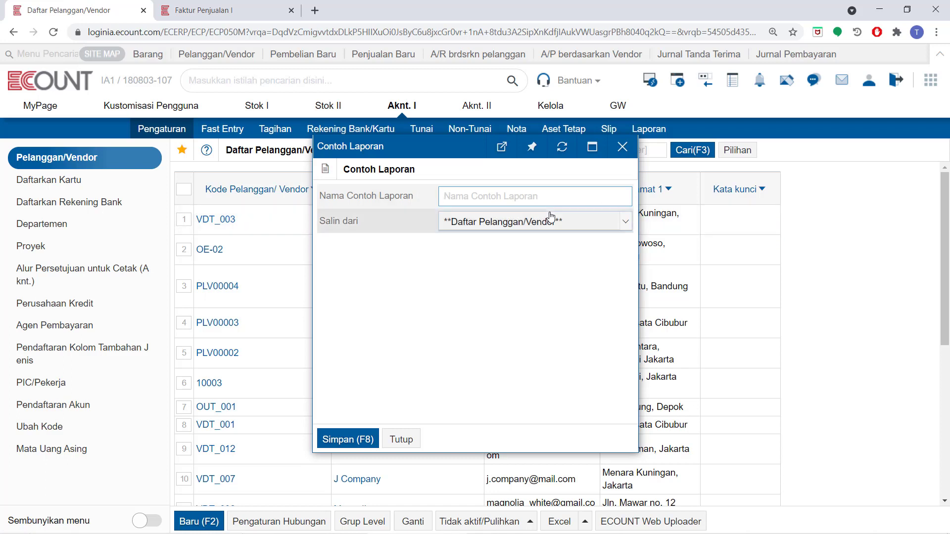
type("template")
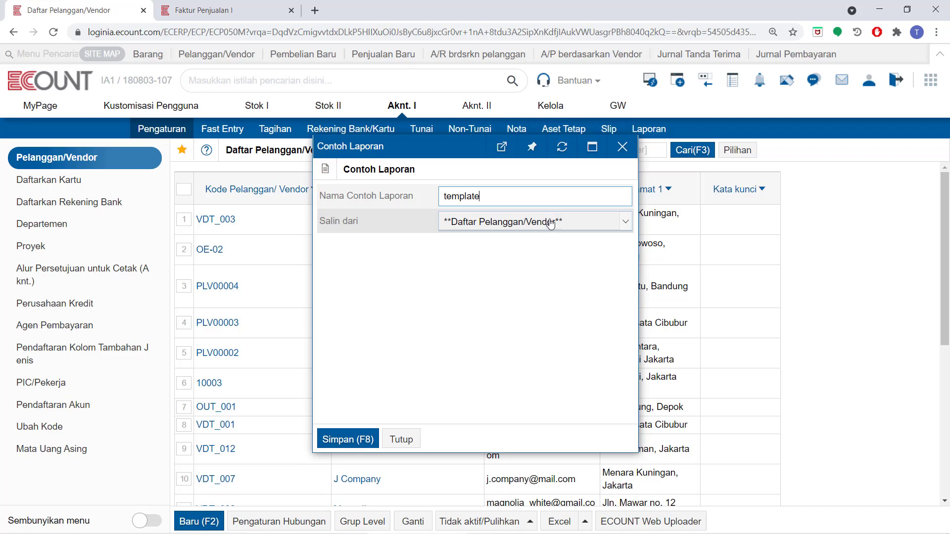
left_click(550, 218)
left_click(551, 248)
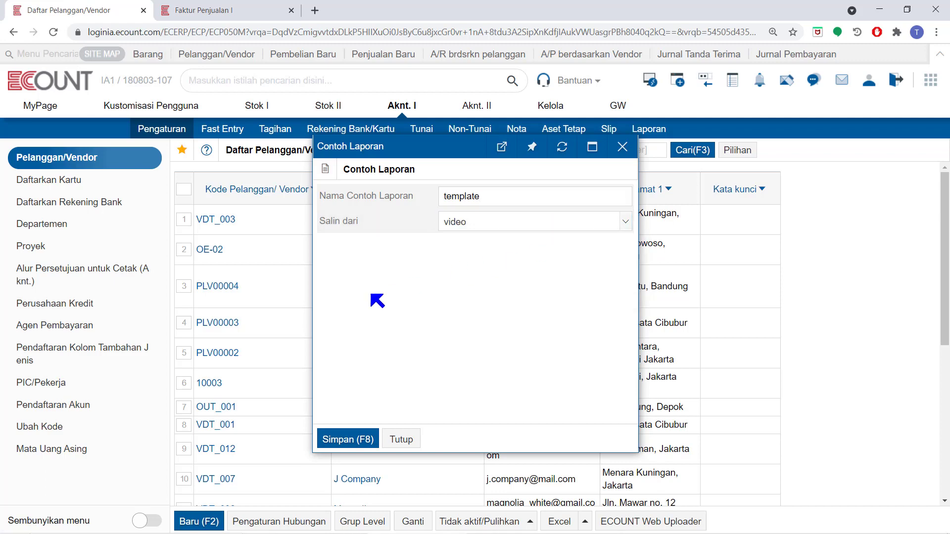
left_click(368, 439)
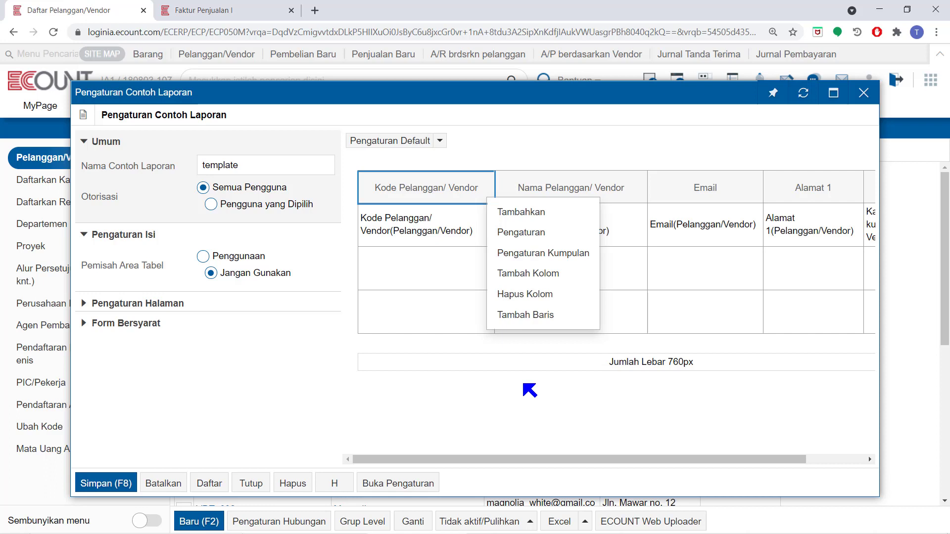
Step: Delete the Email column from the new report template
left_click(722, 189)
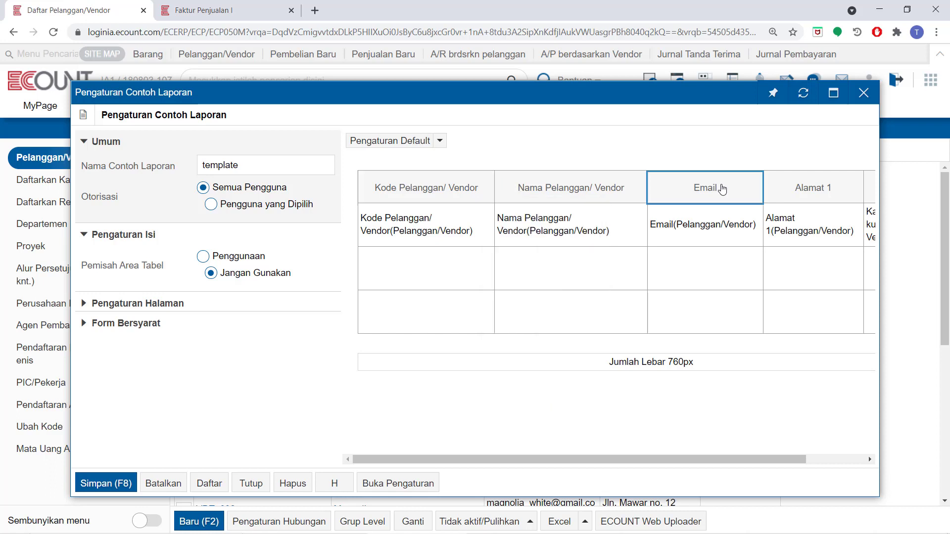
left_click(722, 189)
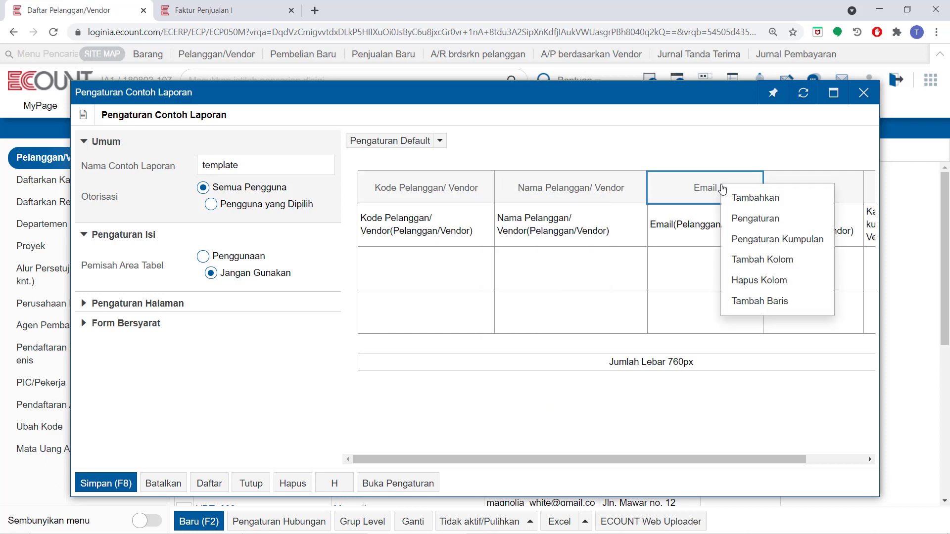
left_click(785, 279)
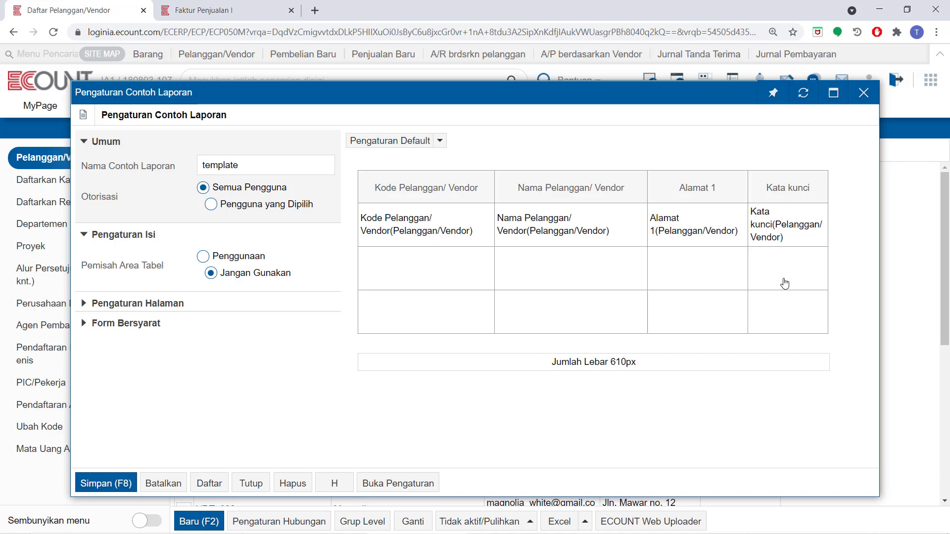
Step: Search the available columns for "pic" and add the Nama PIC column after Alamat 1 in the report template
left_click(710, 188)
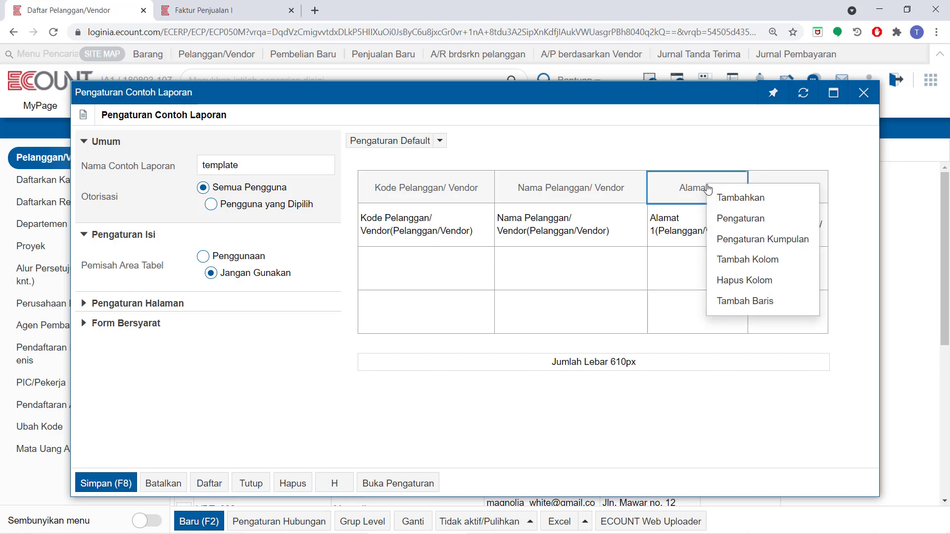
left_click(729, 197)
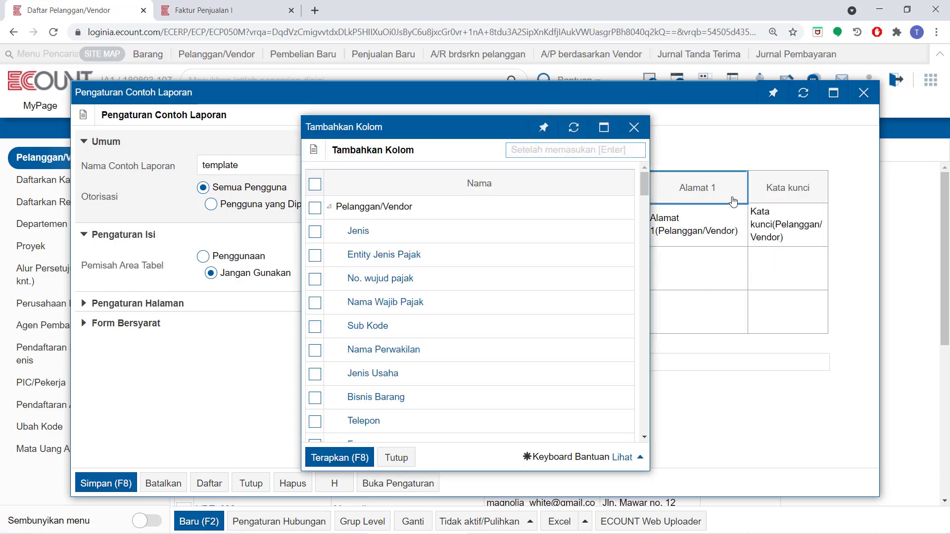
scroll(361, 331, "down", 4)
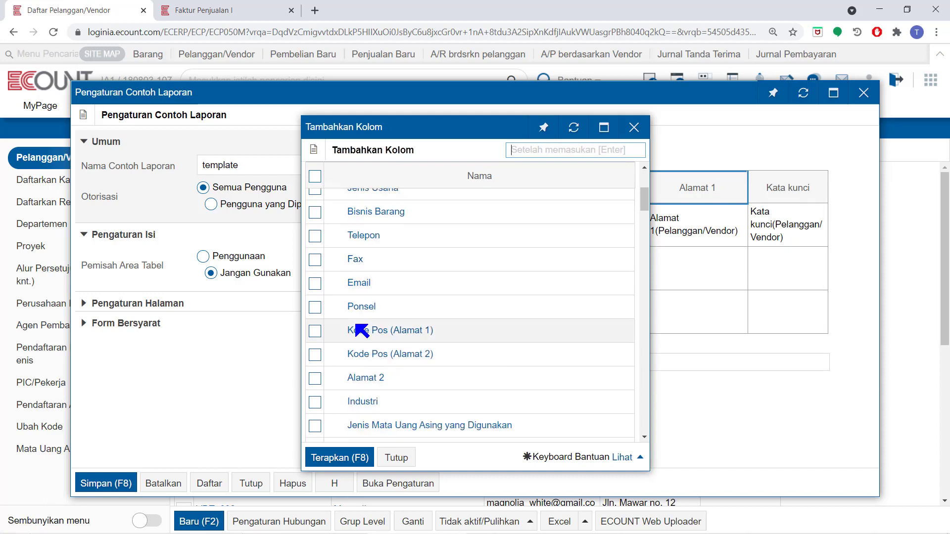
type("pic")
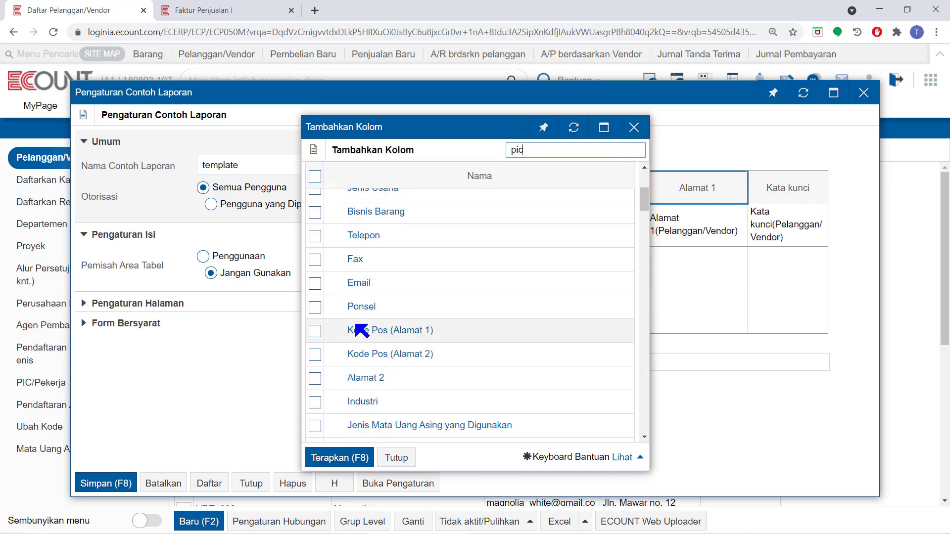
key("Return")
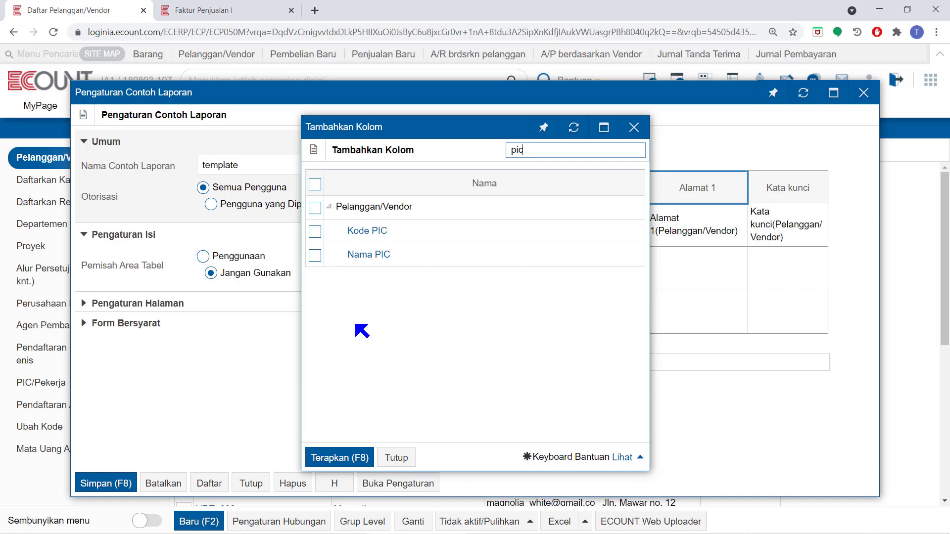
left_click(314, 255)
left_click(348, 460)
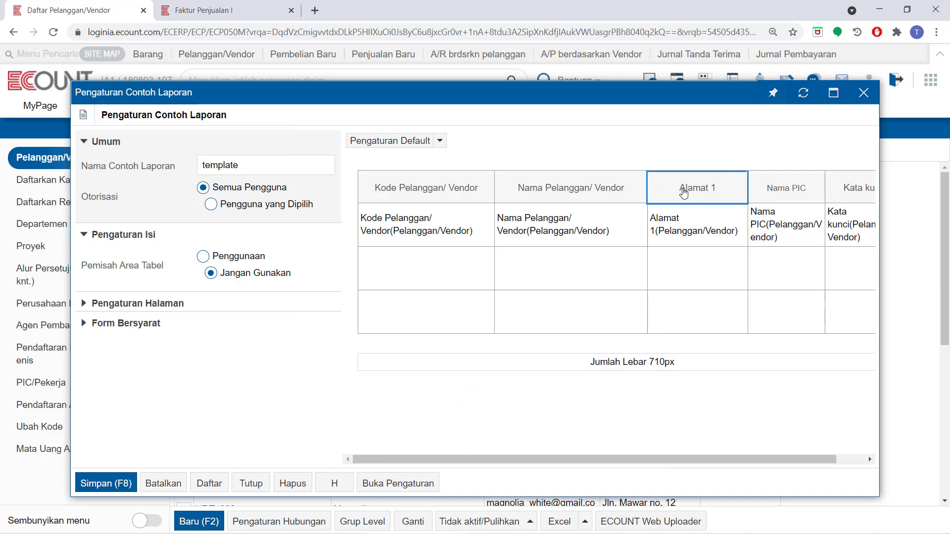
Step: Move the Alamat 1 column after Nama PIC, check its column settings, and save the report template
left_click_drag(684, 193, 799, 187)
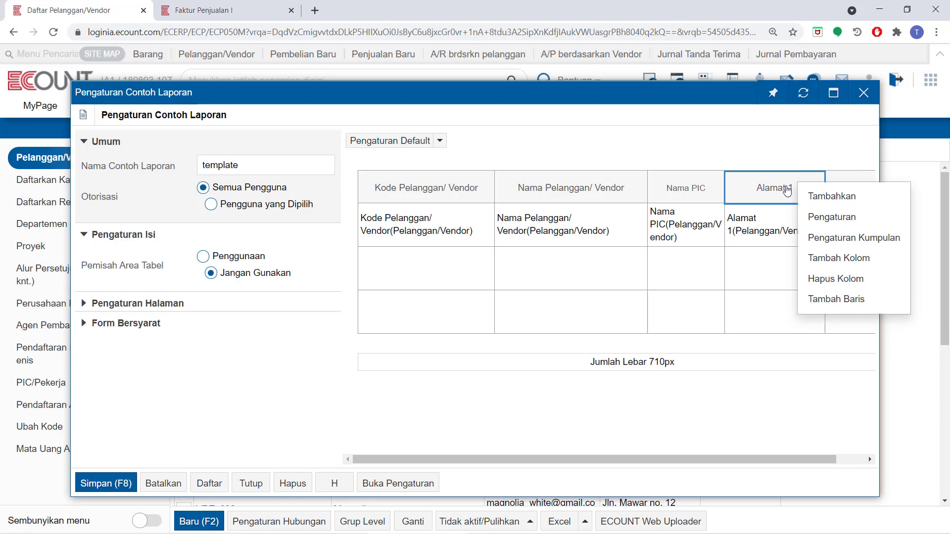
left_click(841, 218)
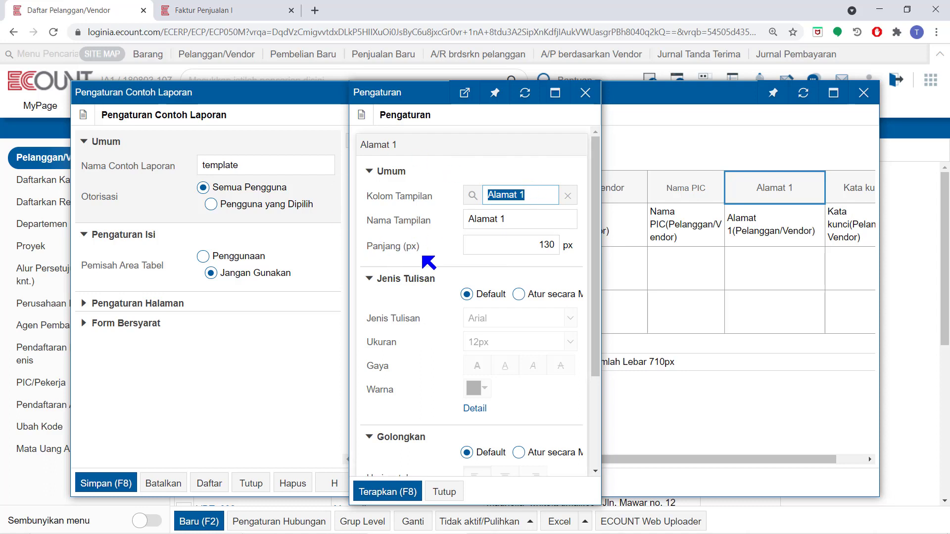
left_click(387, 492)
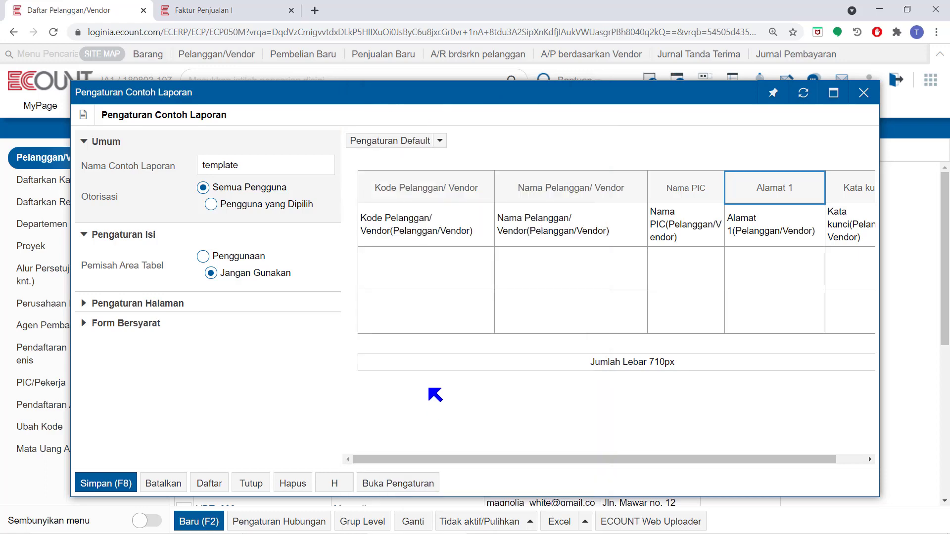
left_click(123, 485)
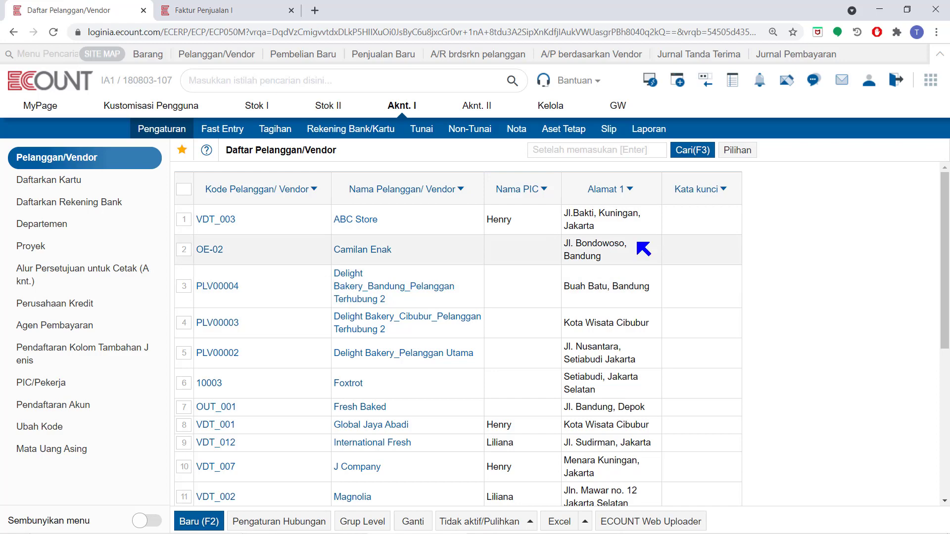
Step: Start a new report template condition for the customer/vendor list named "default" with "video" as the applied template
left_click(737, 151)
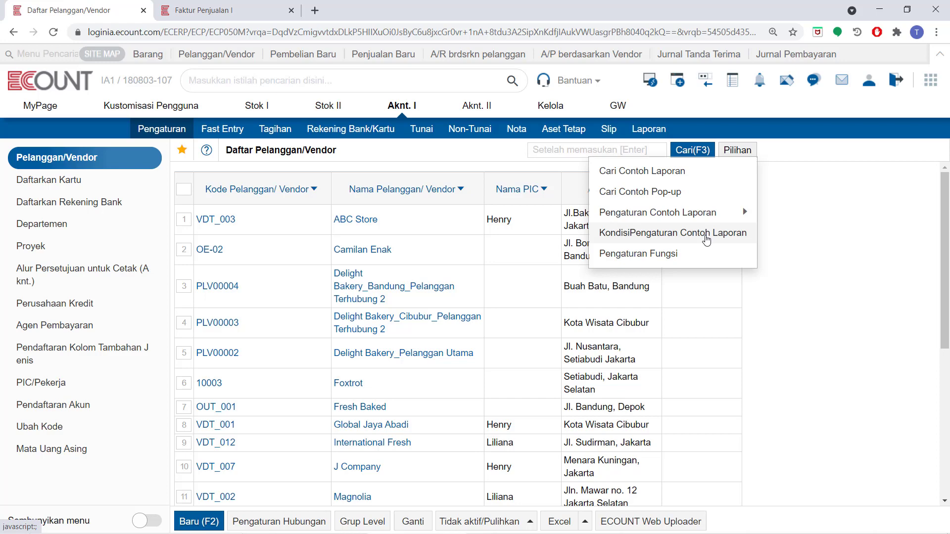
left_click(706, 240)
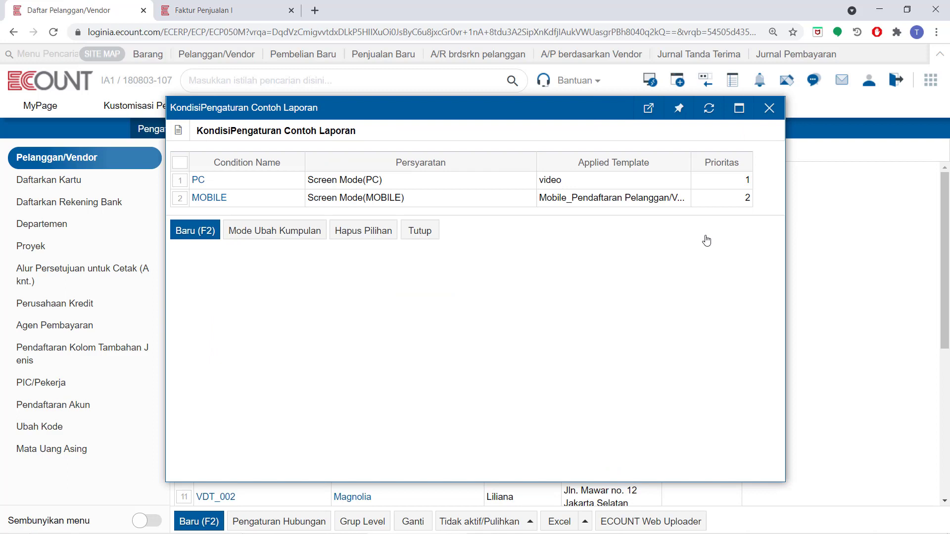
left_click(187, 229)
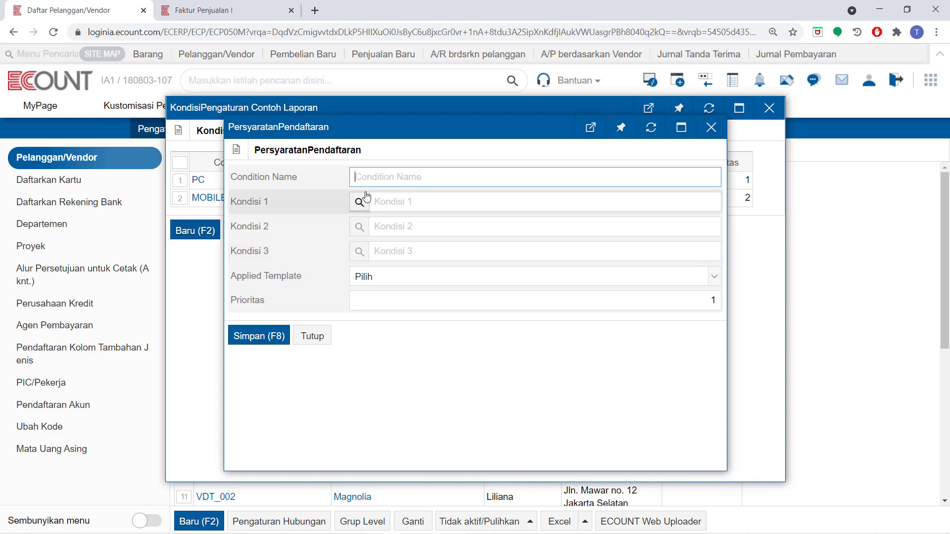
type("default")
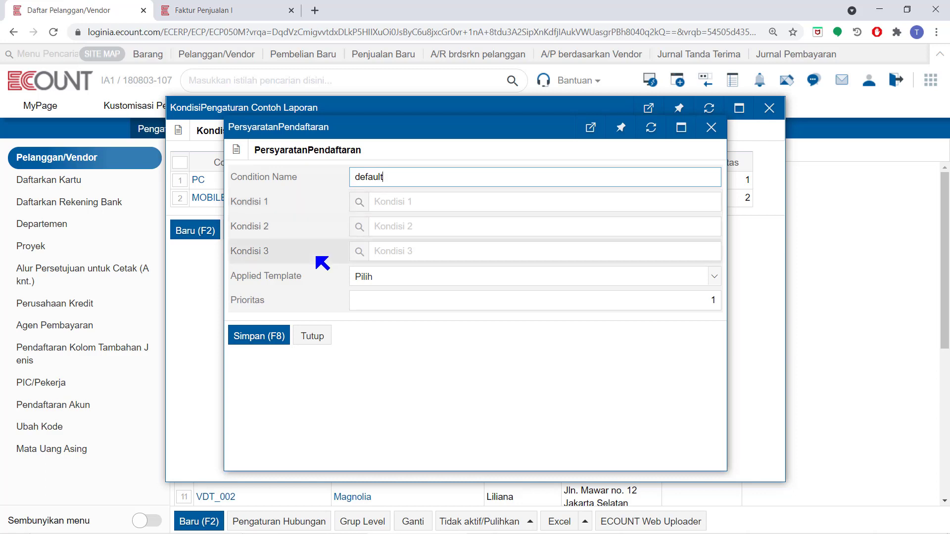
left_click(405, 277)
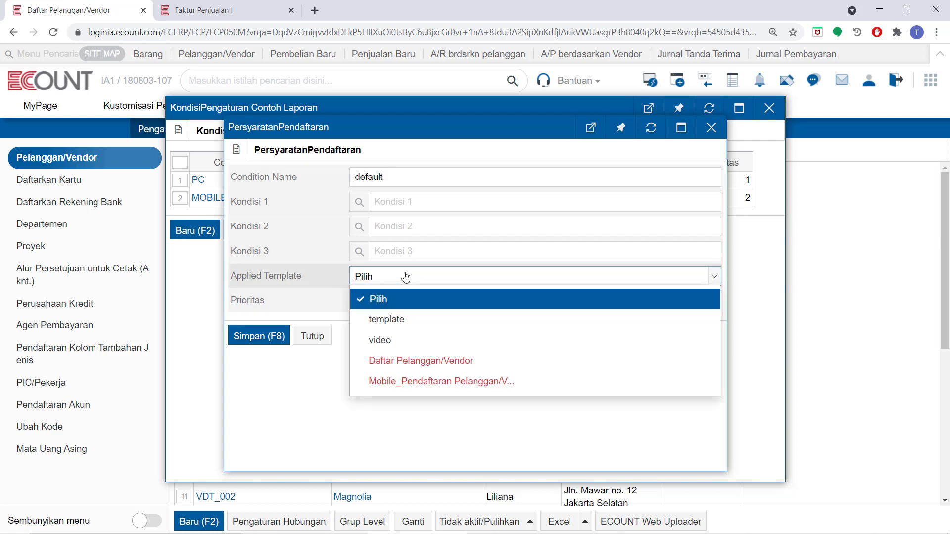
left_click(424, 341)
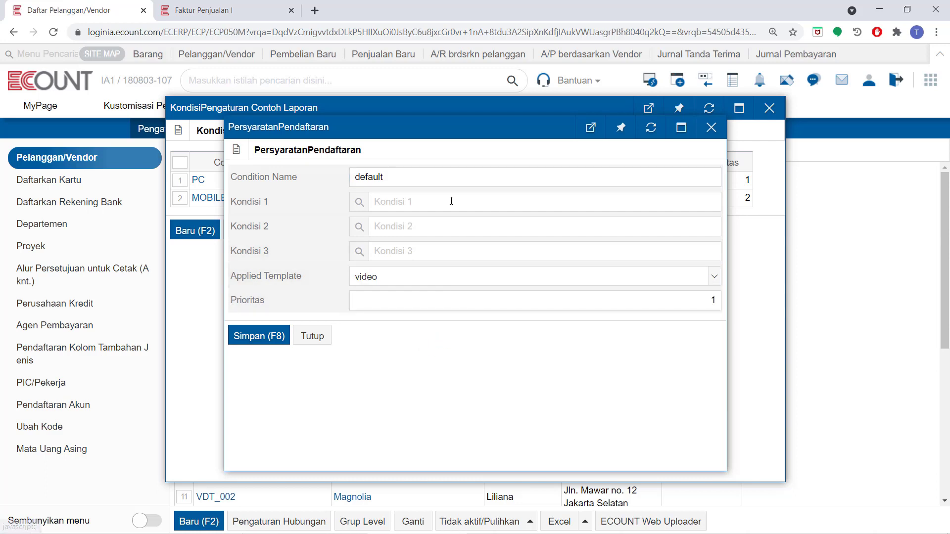
Step: Set Kondisi 1 of the new condition to ID with PIC Video Tutorial as its value
left_click(359, 201)
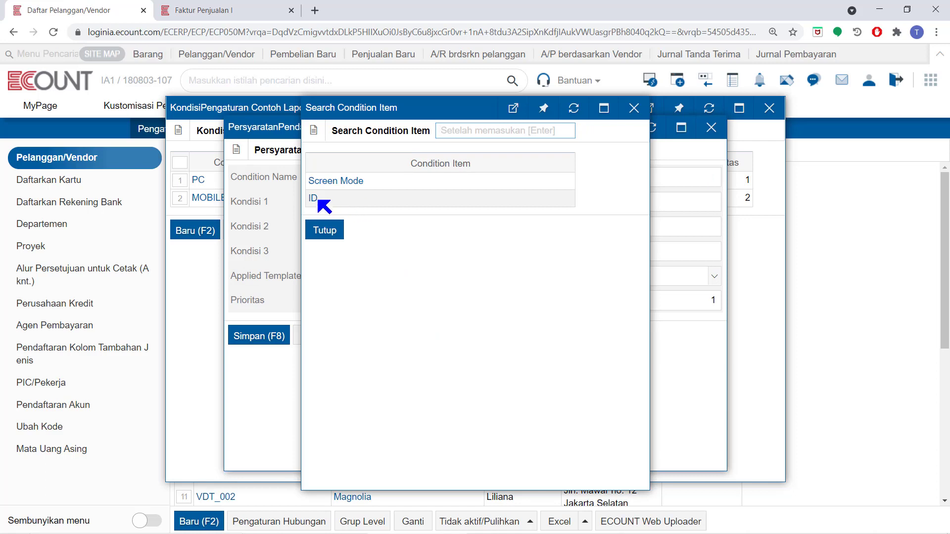
left_click(319, 201)
left_click(385, 230)
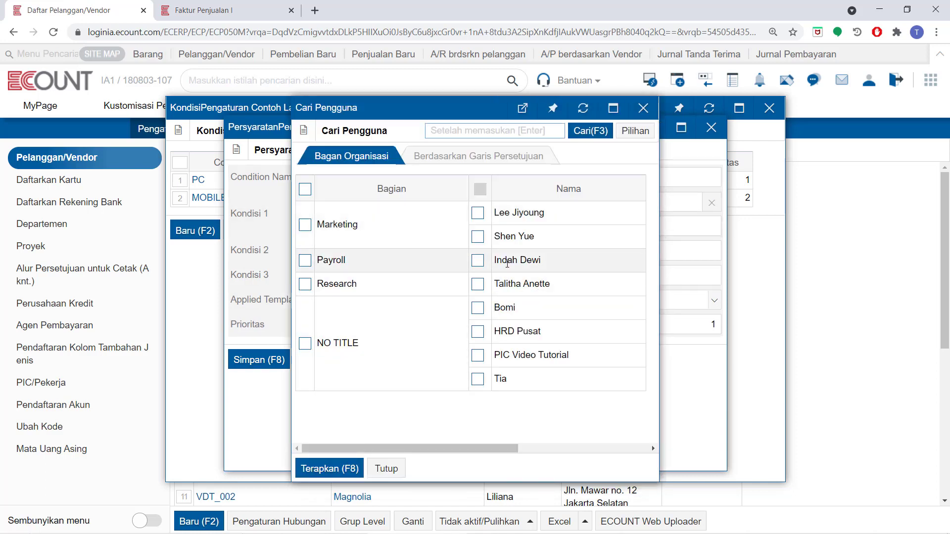
left_click(479, 356)
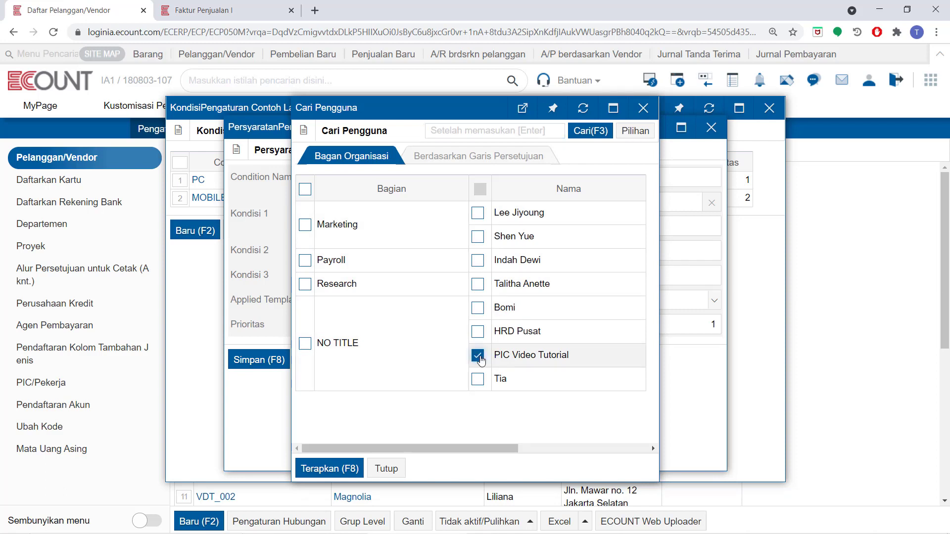
left_click(321, 469)
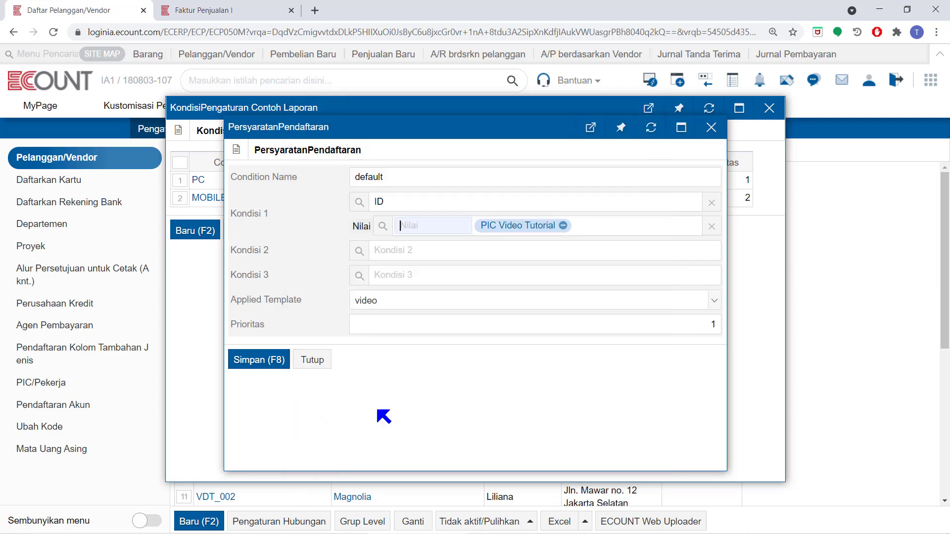
Step: Set Kondisi 2 to Screen Mode with the value PC, then save the condition and close the condition list
left_click(360, 251)
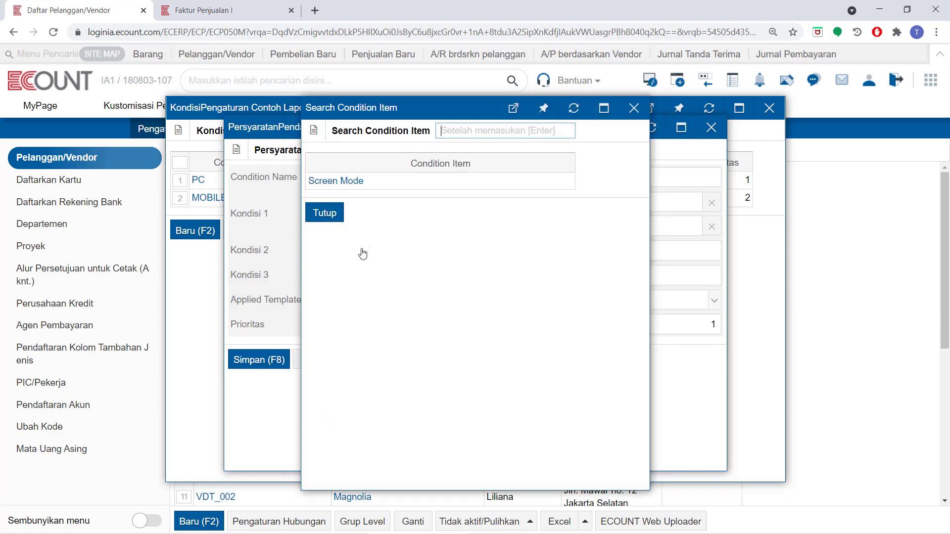
left_click(347, 180)
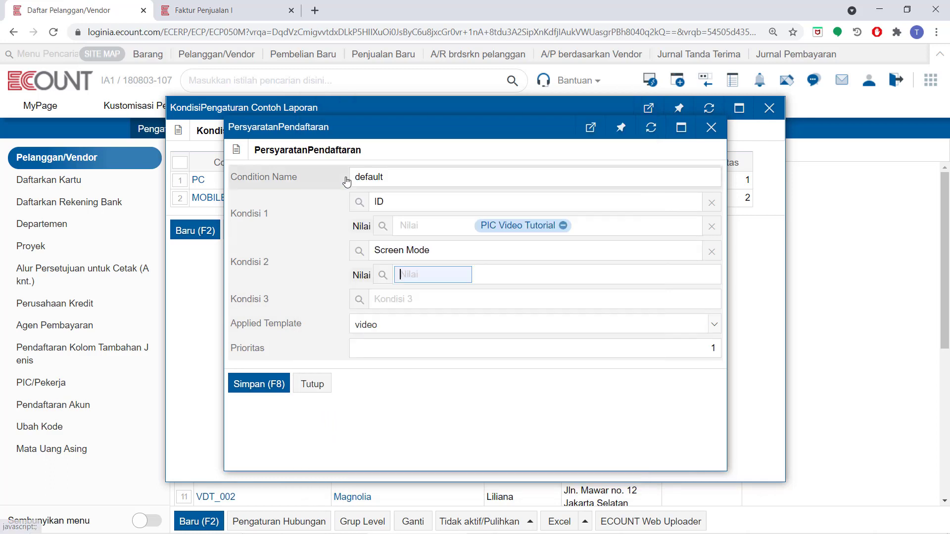
left_click(383, 277)
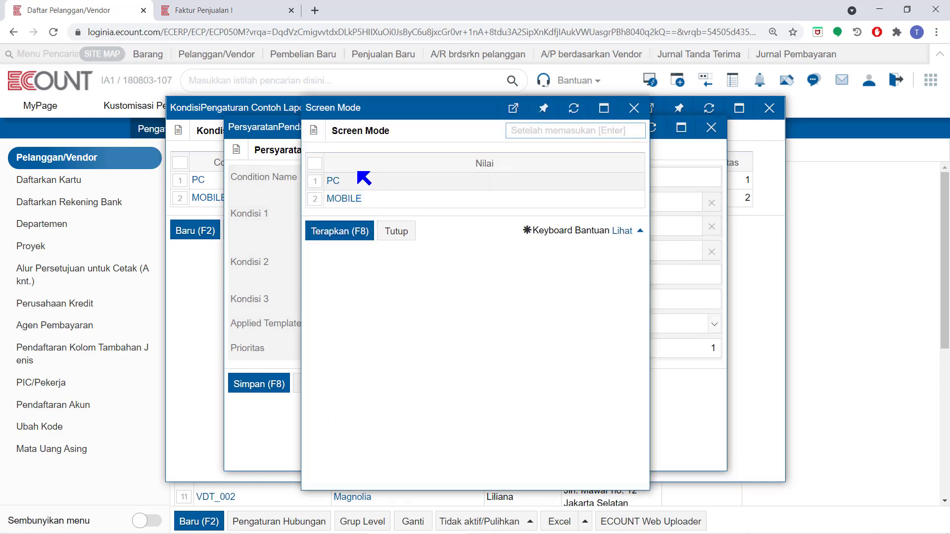
left_click(332, 181)
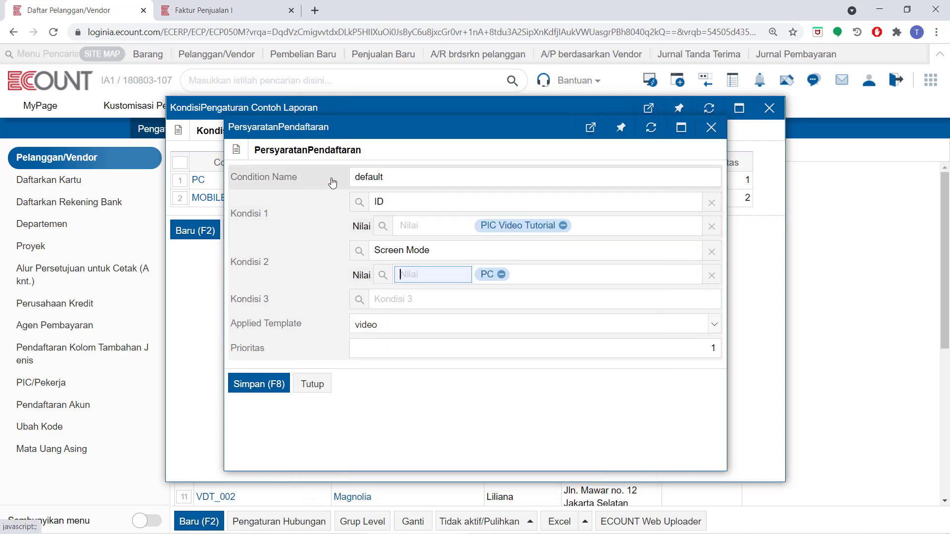
left_click(271, 386)
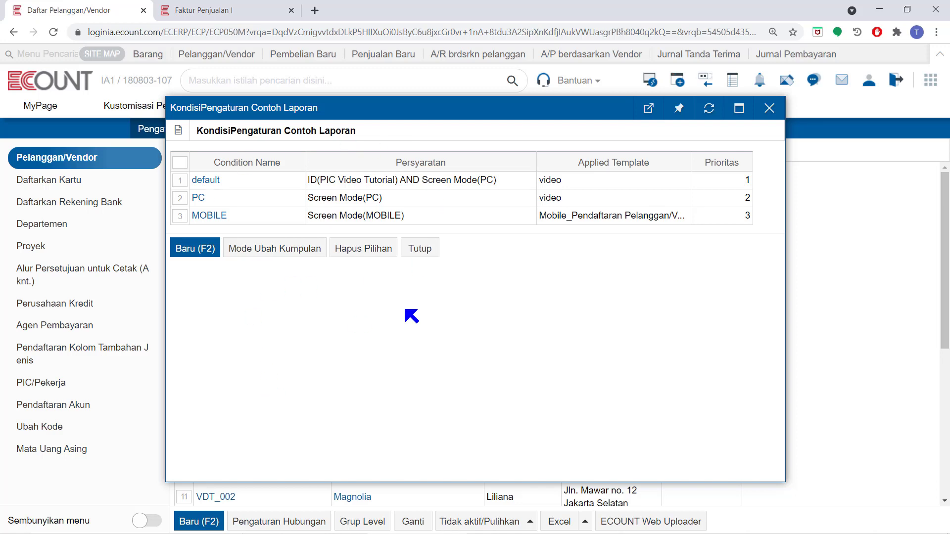
left_click(420, 249)
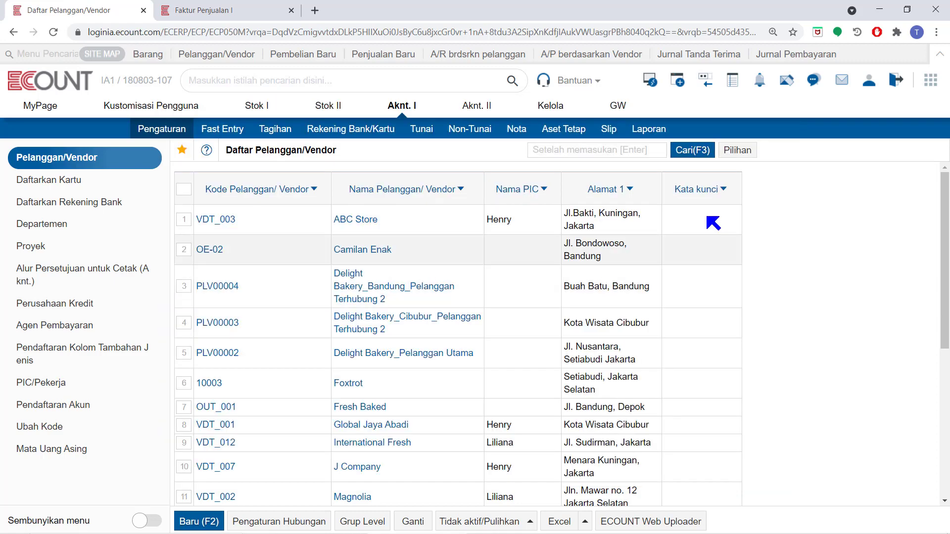
Step: View the accounting function settings (Pengaturan Fungsi) from the customer/vendor list and close them
left_click(734, 156)
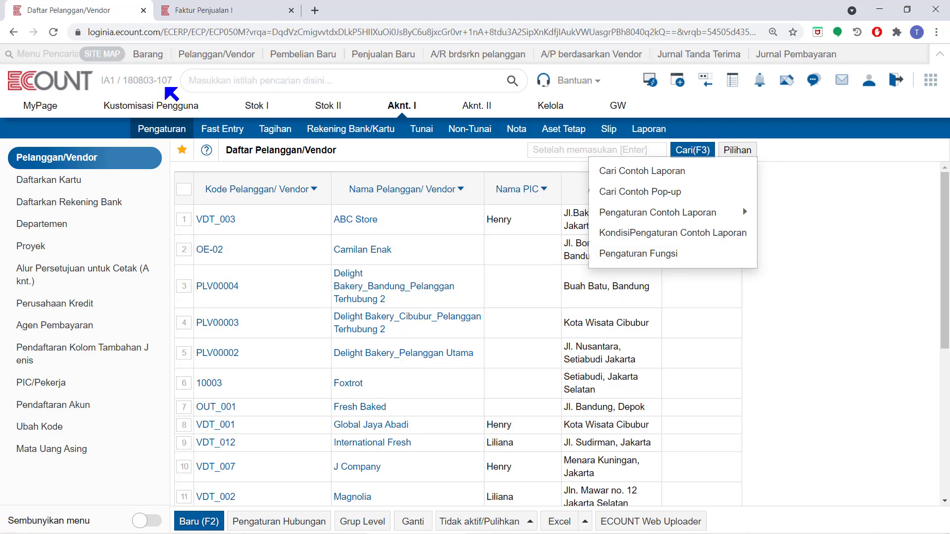
mouse_move(156, 108)
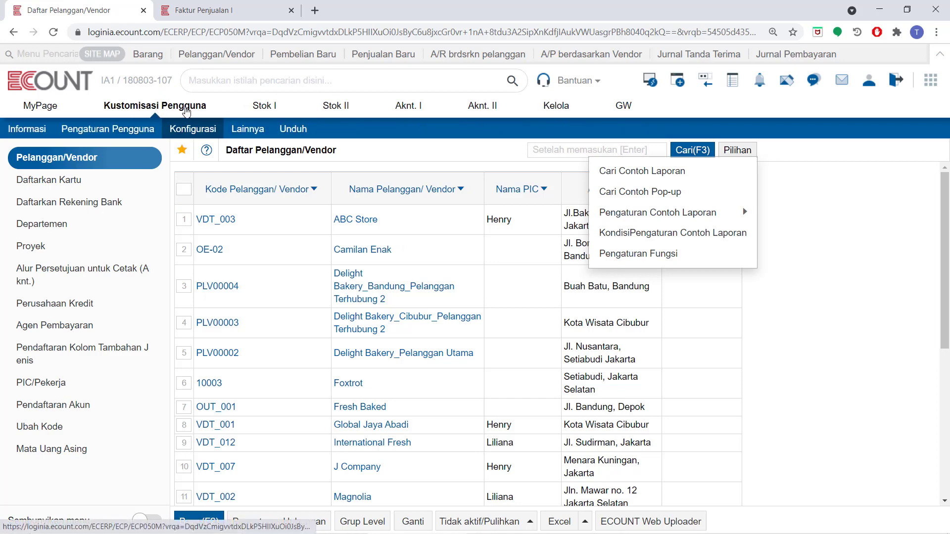
mouse_move(189, 130)
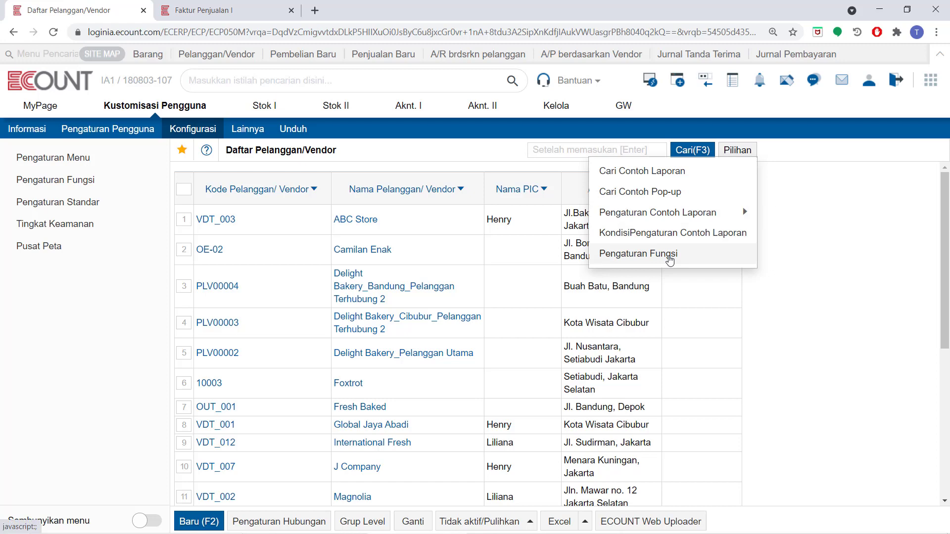
left_click(670, 254)
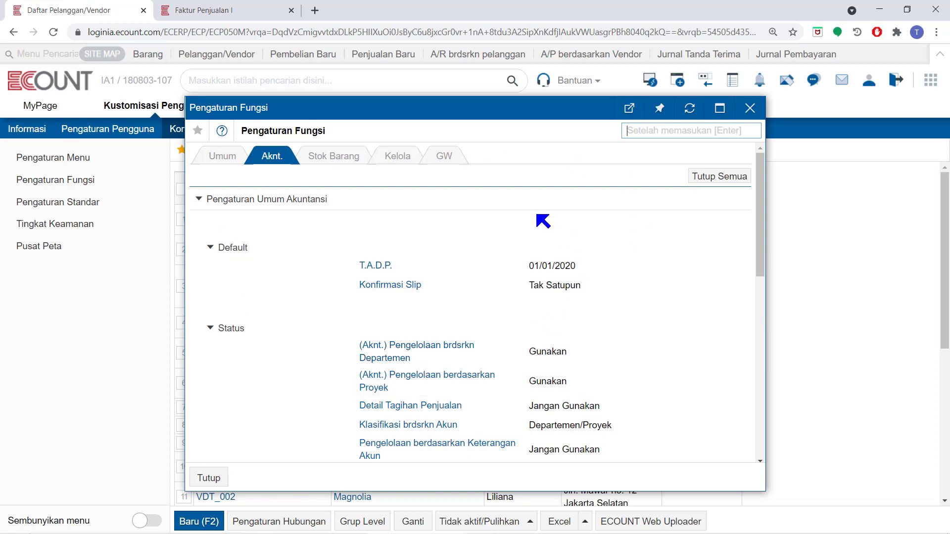
left_click(750, 109)
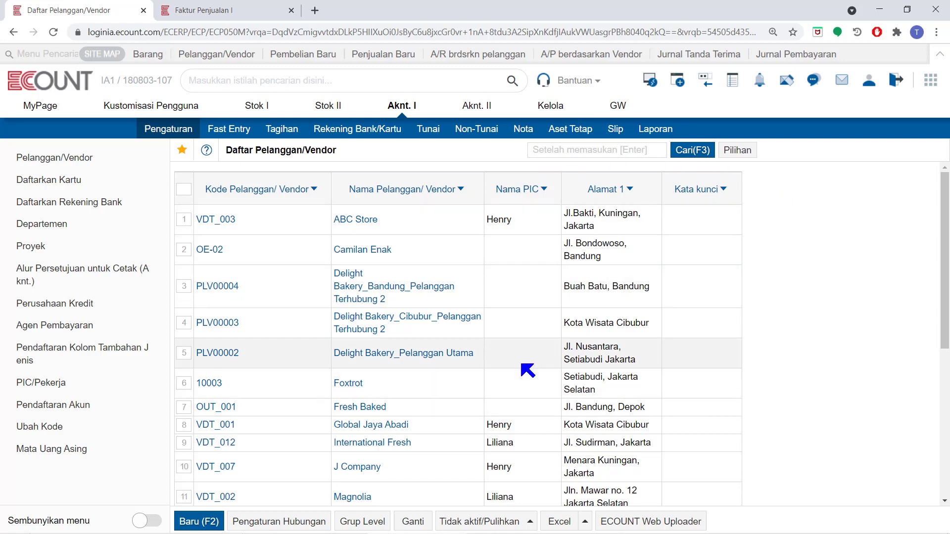
Step: Open the automatic numbering settings for a new Pelanggan/Vendor entry's code and bring up the columns that can be added to the variable preset
left_click(196, 521)
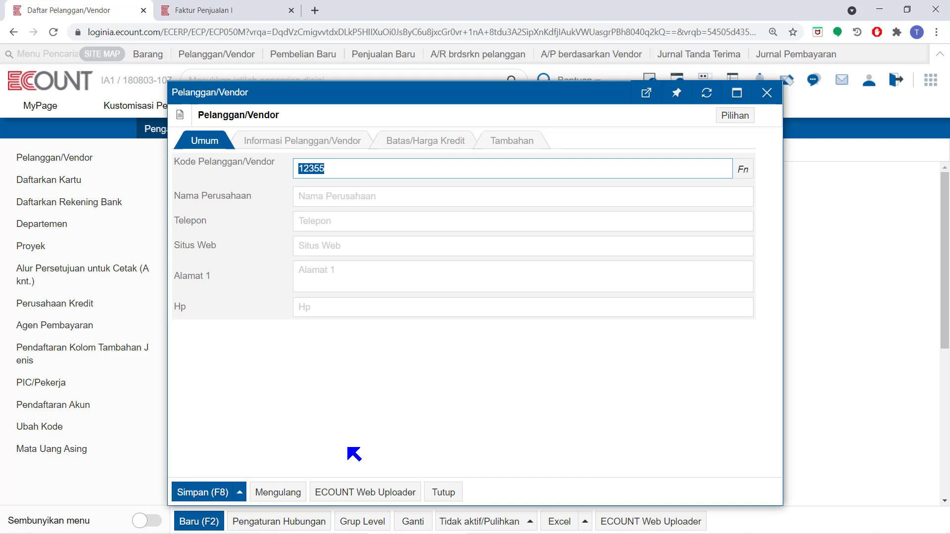
left_click(458, 168)
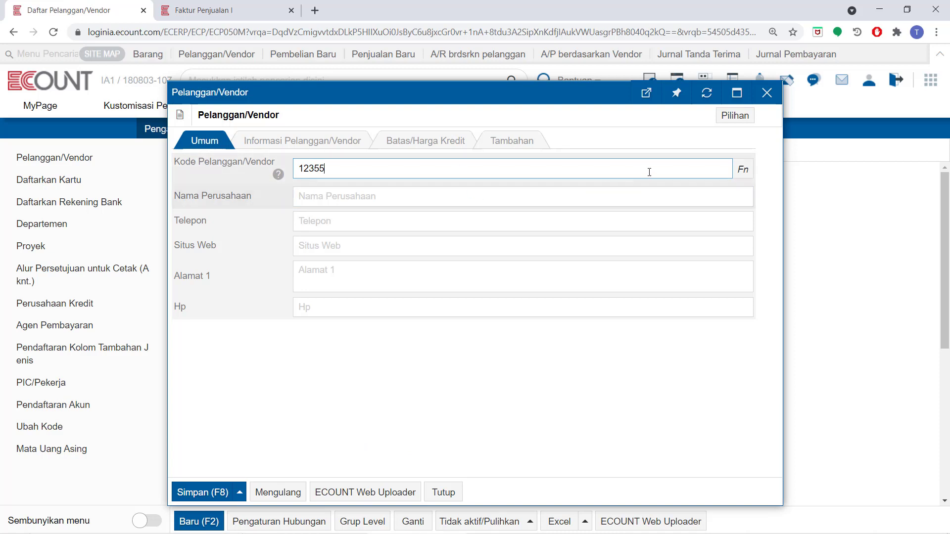
left_click(750, 174)
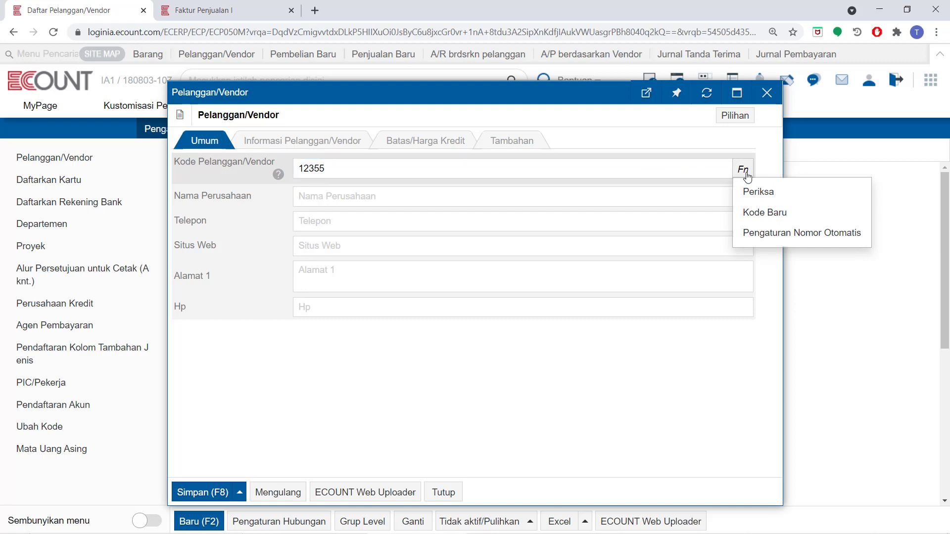
left_click(791, 233)
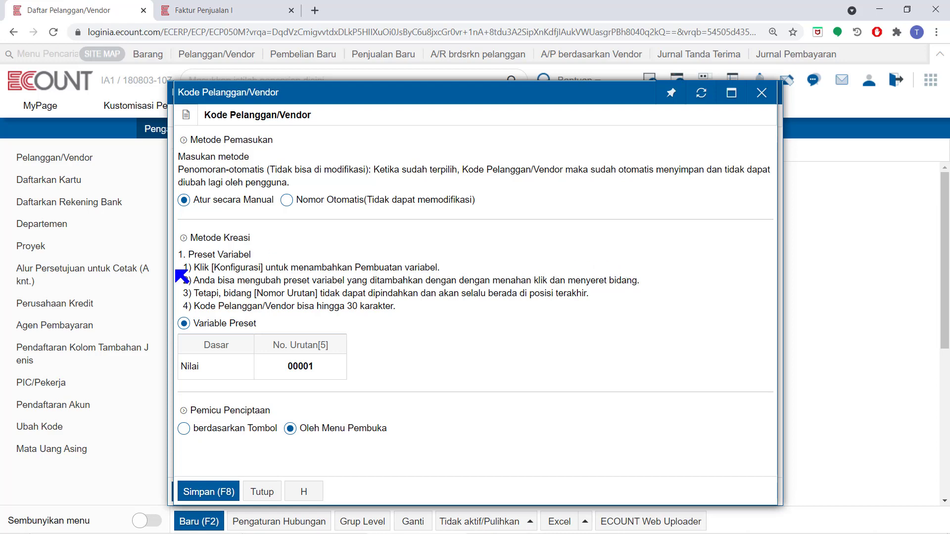
left_click_drag(258, 259, 184, 255)
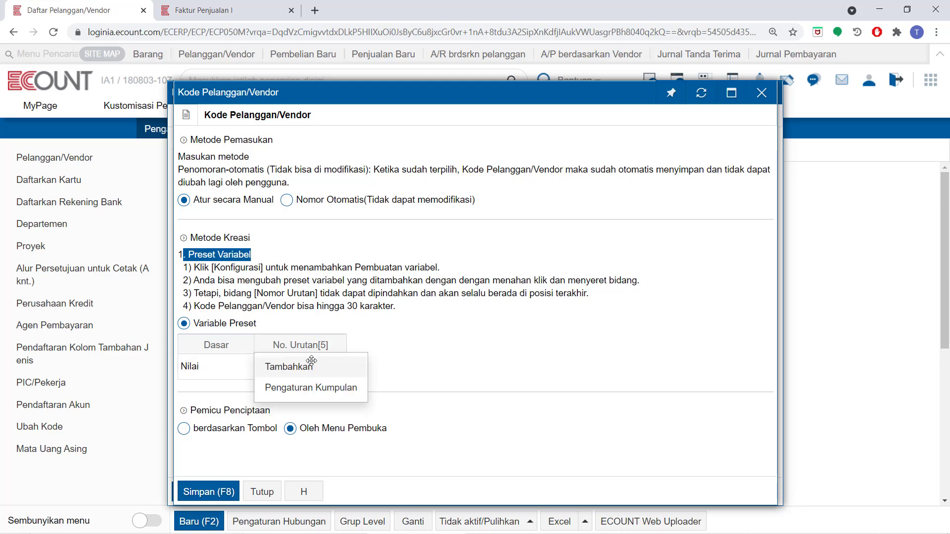
left_click(313, 366)
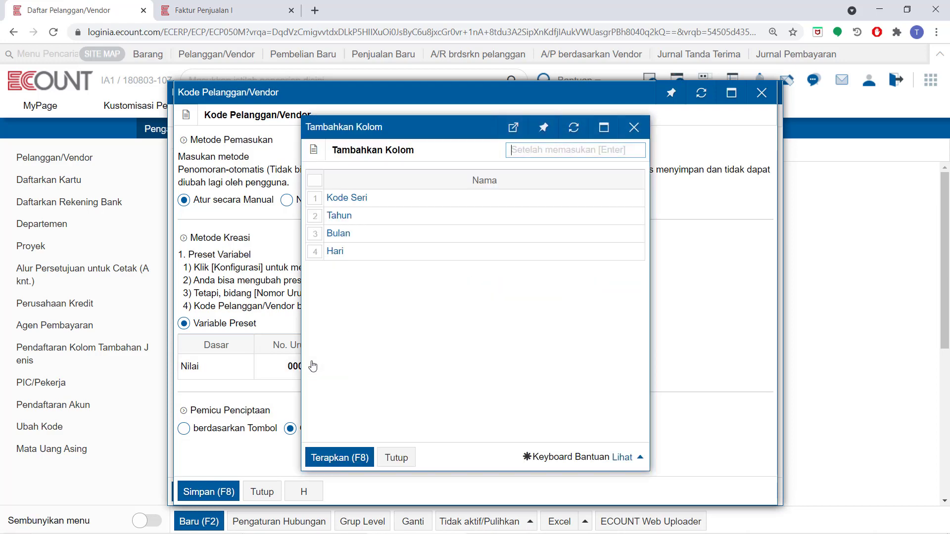